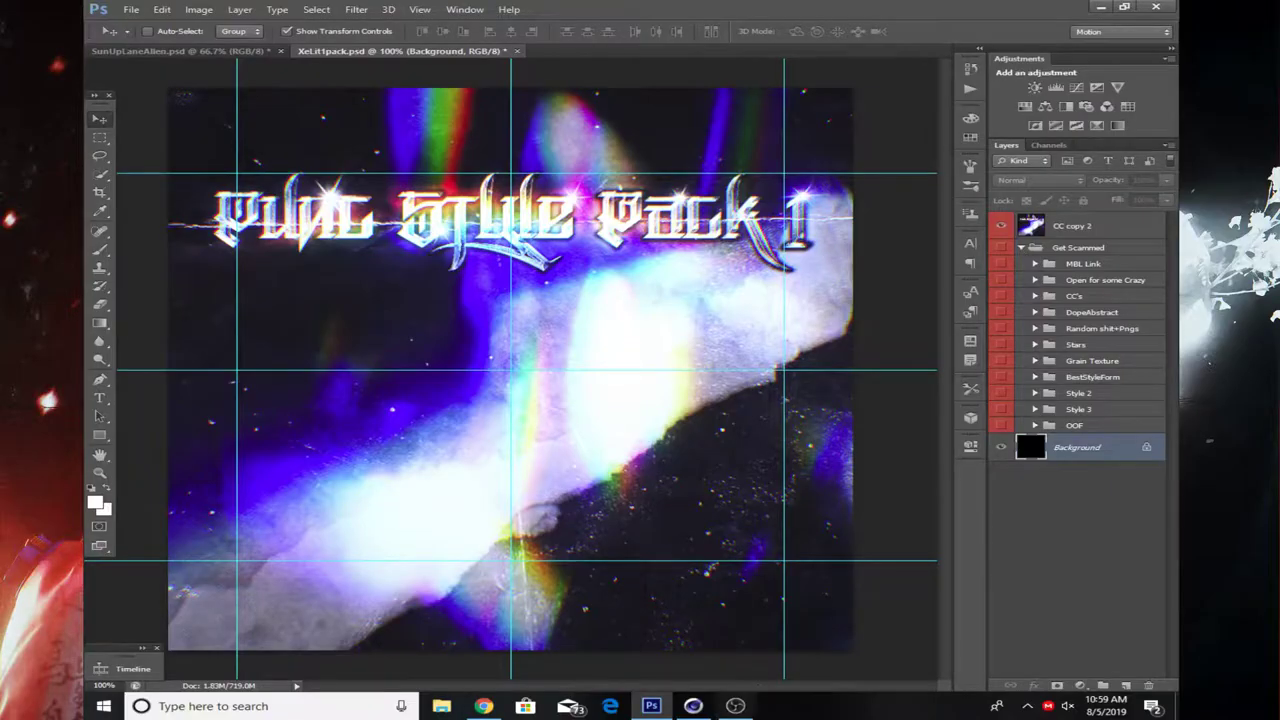
- Hide CC copy 2, show Get Scammed, and preview the MBL Link download links
left_click(1001, 247)
left_click(1001, 225)
left_click(1001, 263)
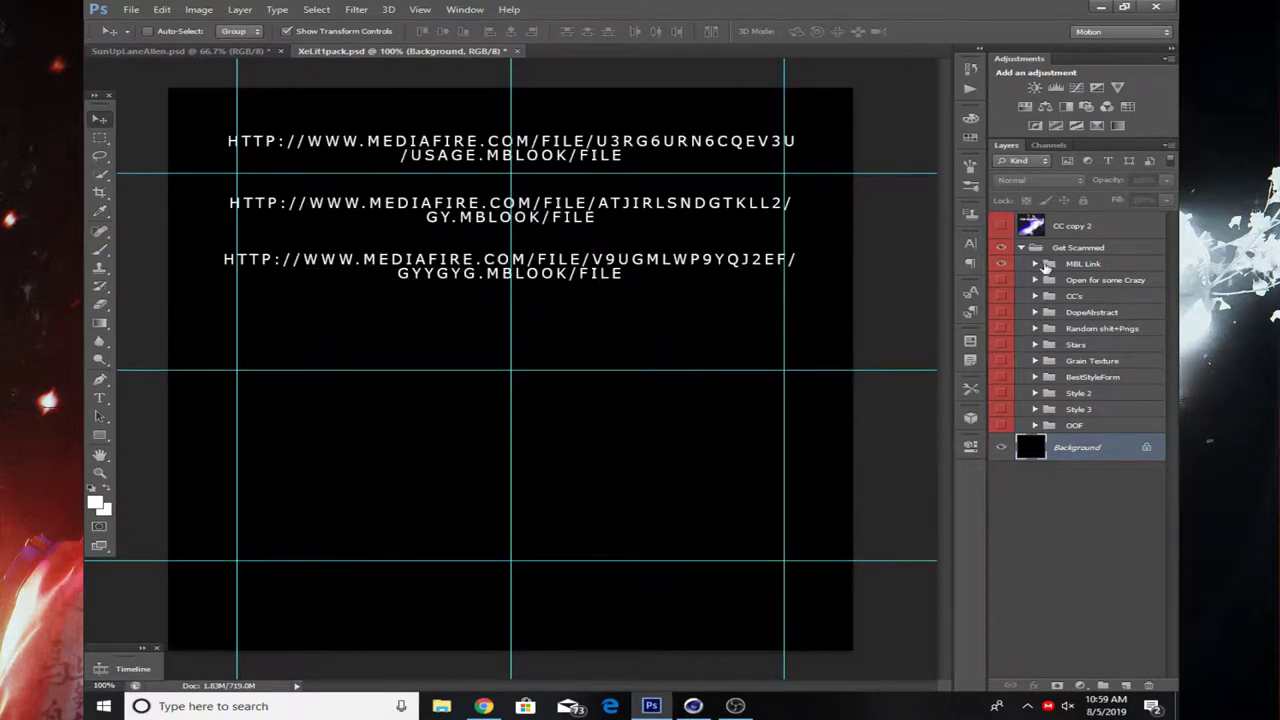
left_click(1001, 263)
- Preview the Open for some Crazy group and its adjustments, then hide and collapse it
left_click(1001, 280)
left_click(1035, 280)
left_click(1001, 280)
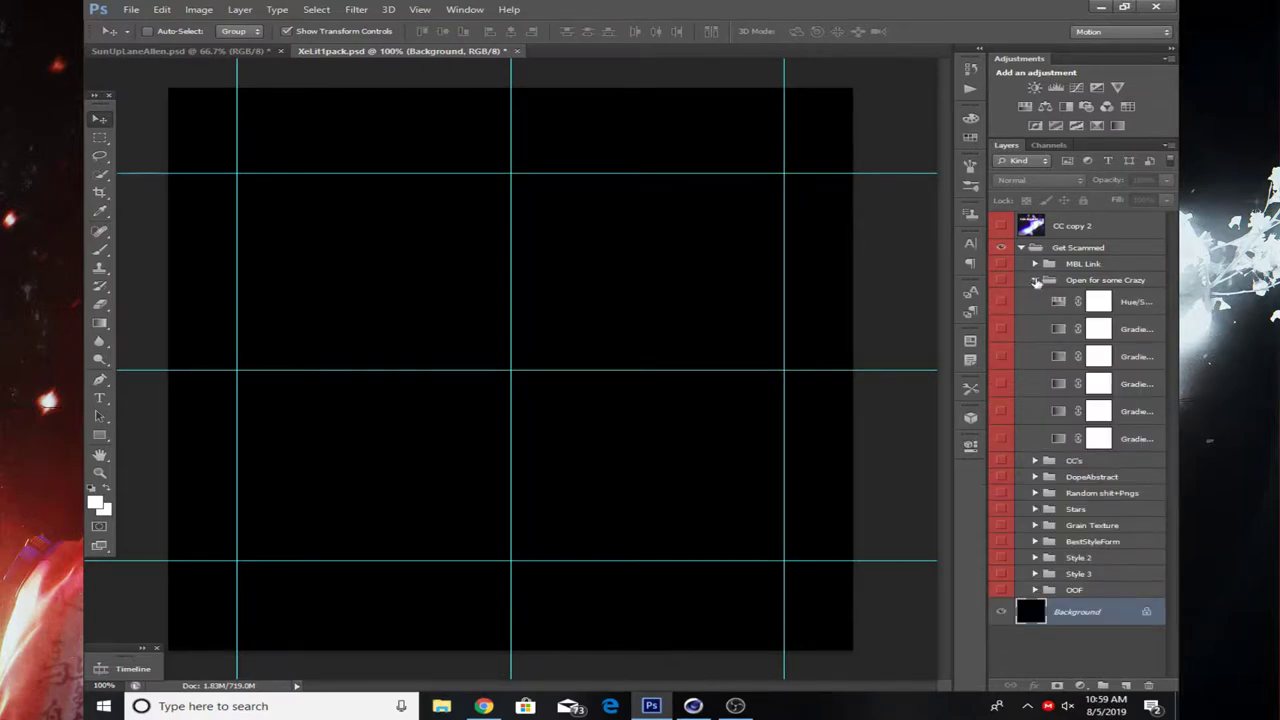
left_click(1035, 280)
- Show CC's with its two colour-correction sub-groups hidden, then show and expand DopeAbstract
left_click(1001, 296)
left_click(1072, 296)
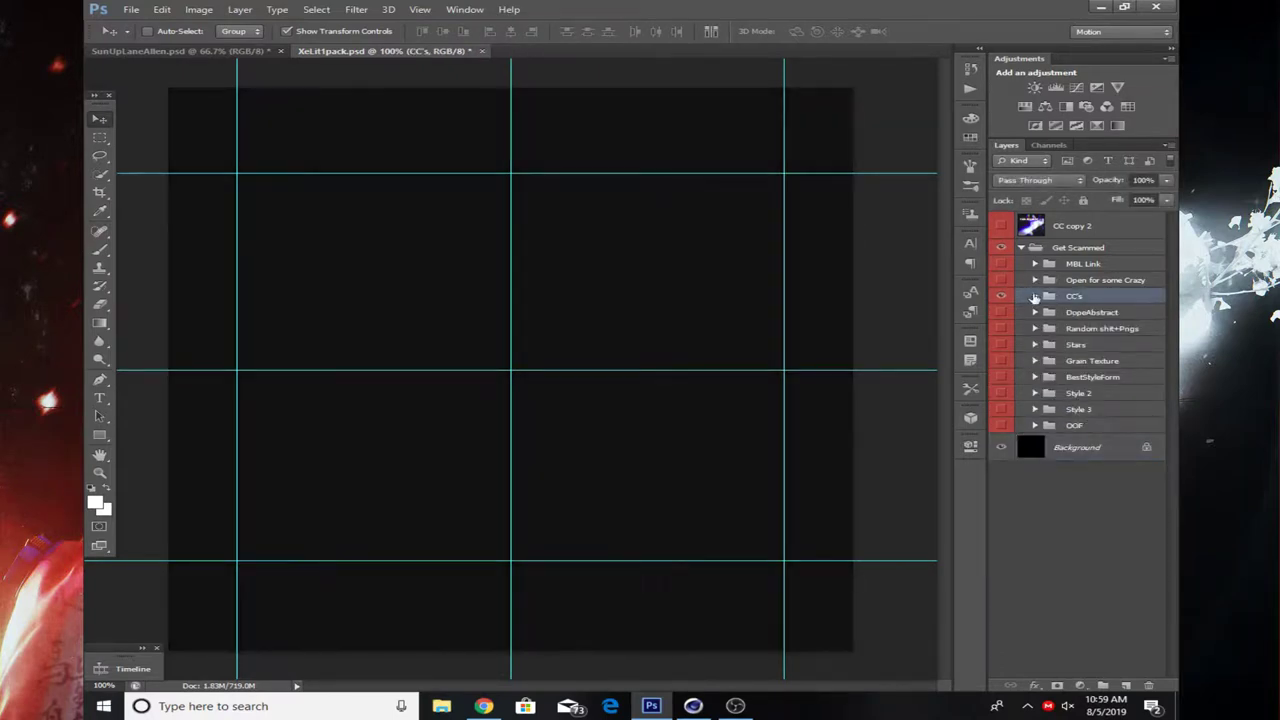
left_click(1035, 296)
left_click(1001, 312)
left_click(1001, 328)
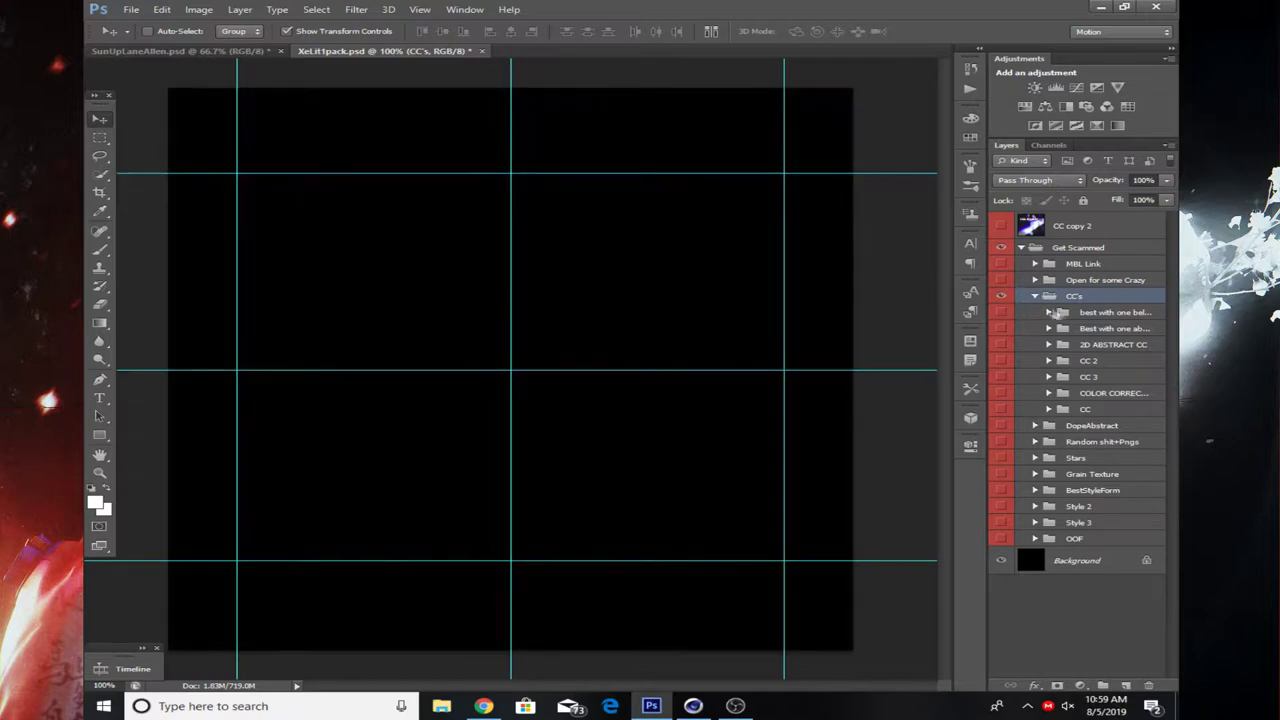
left_click(1036, 296)
left_click(1001, 312)
left_click(1035, 312)
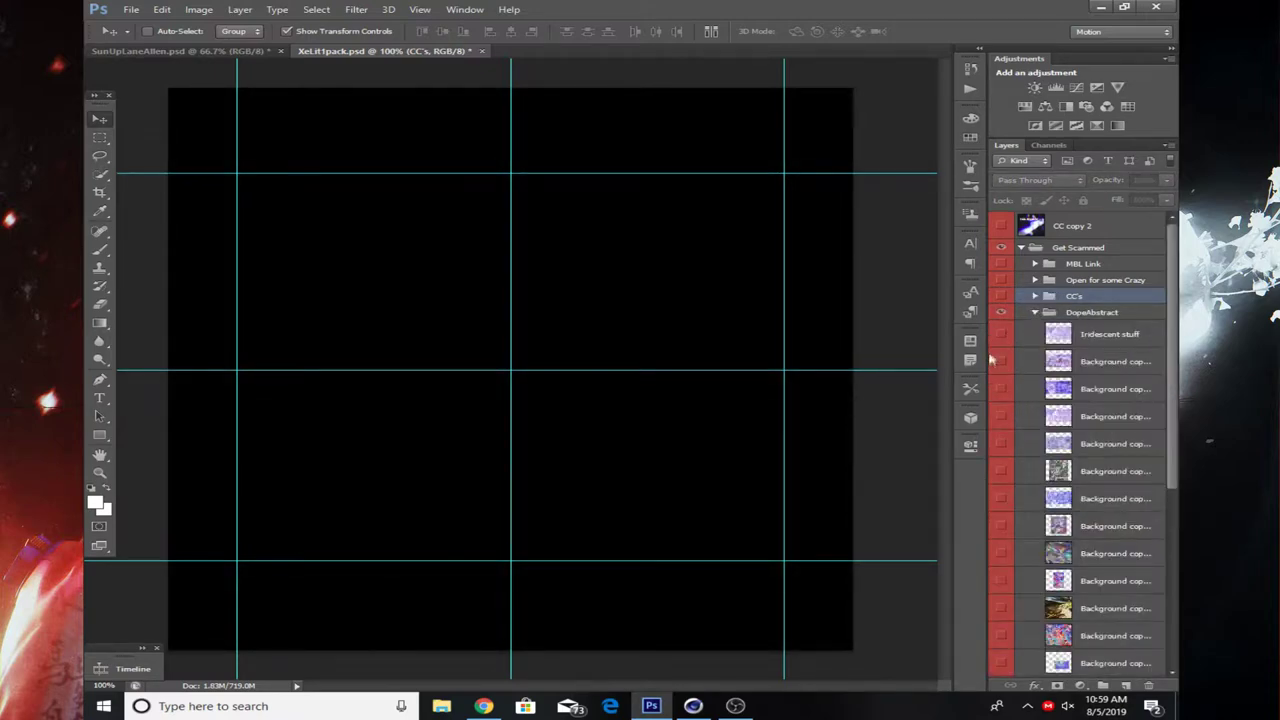
- Preview the iridescent foil and the next several abstract foil layers one at a time
left_click(1001, 334)
left_click(1001, 361)
left_click(1001, 361)
left_click(1001, 389)
left_click(1001, 390)
left_click(1001, 416)
left_click(1001, 416)
left_click(1001, 443)
left_click(1001, 443)
left_click(1001, 471)
left_click(1001, 471)
left_click(1001, 498)
left_click(1001, 498)
- Preview the purple water, rainbow foil and pink-blue foil images, hiding each afterwards
left_click(1001, 526)
left_click(1002, 553)
left_click(1002, 580)
left_click(1002, 580)
left_click(1002, 580)
left_click(1003, 581)
scroll(1003, 581, "down", 3)
left_click(1003, 581)
left_click(1003, 581)
- Preview the golden liquid, small pink-blue foil and purple abstract images in turn
left_click(999, 471)
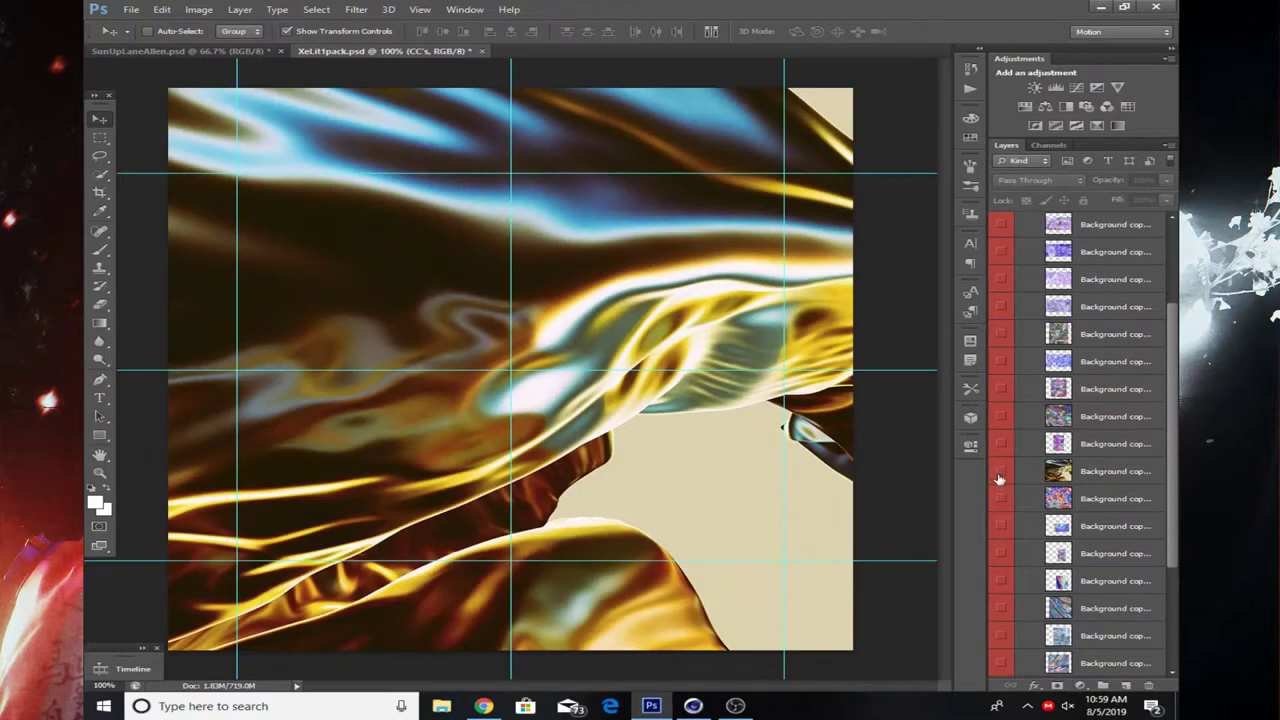
left_click(999, 471)
left_click(1004, 524)
left_click(1004, 524)
scroll(1008, 529, "down", 3)
left_click(1004, 526)
left_click(1004, 526)
- Preview the rainbow foil and silver plant images, collapse DopeAbstract, and expand the random PNGs group
left_click(1003, 508)
left_click(1003, 505)
left_click(1002, 474)
left_click(1002, 474)
scroll(1021, 457, "up", 5)
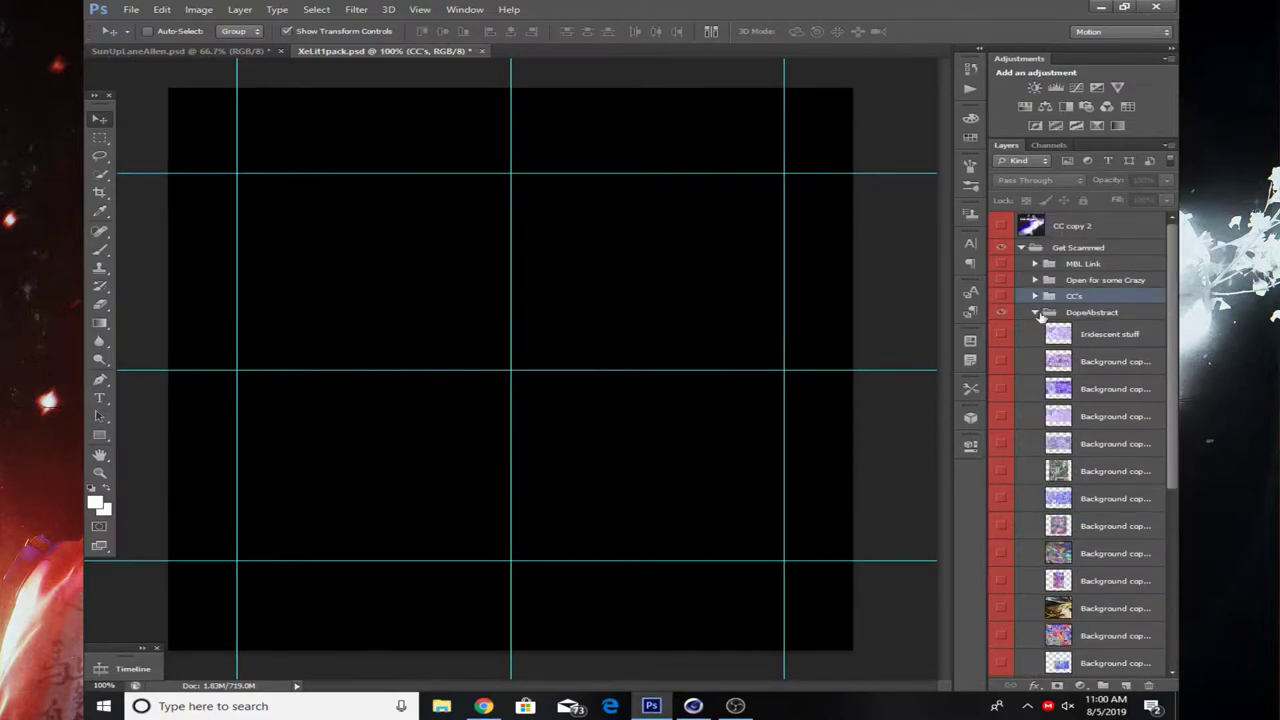
left_click(1036, 313)
left_click(1024, 328)
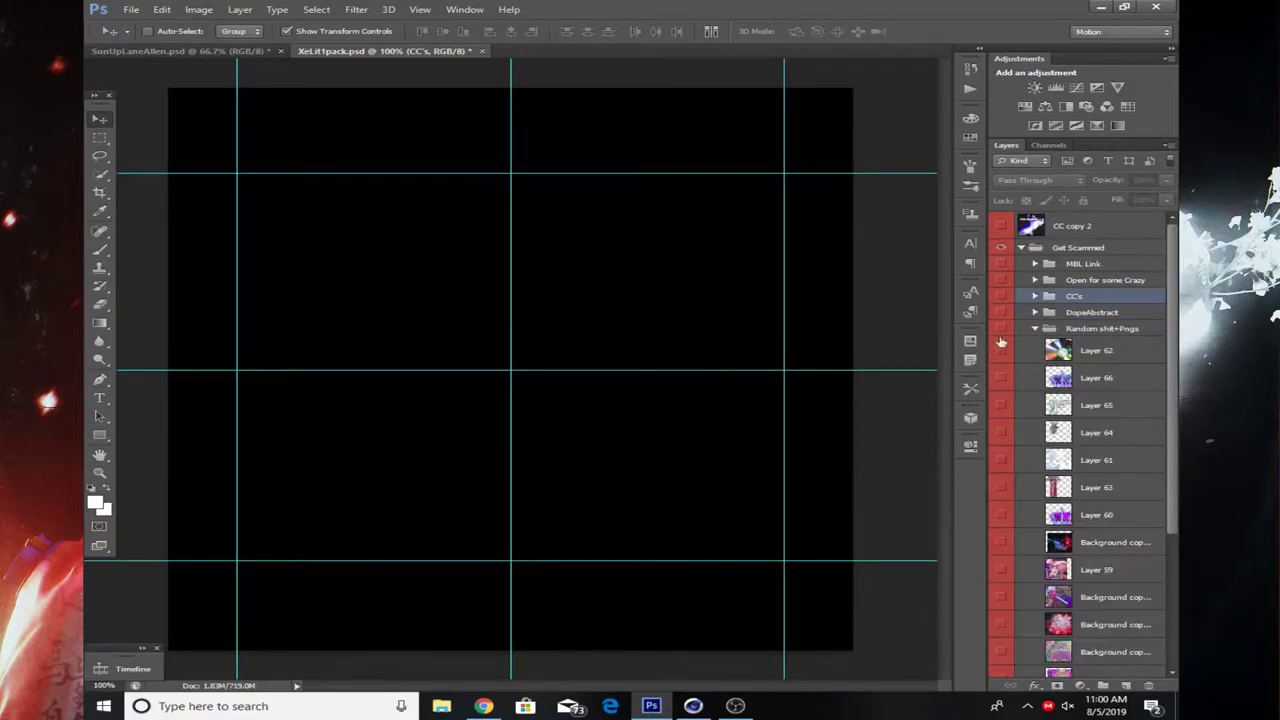
- Preview the CD, crown, holographic gun, heart and clouds images one at a time
left_click(1002, 351)
left_click(1002, 351)
left_click(1002, 378)
left_click(1002, 378)
left_click(1002, 405)
left_click(1002, 405)
left_click(1002, 432)
left_click(1002, 432)
left_click(1002, 460)
left_click(1002, 460)
- Preview the Layer 63 column, Layer 60 crown, portrait, statue, cassette and explosion images
left_click(1002, 487)
left_click(1002, 487)
left_click(1002, 514)
left_click(1002, 514)
left_click(1001, 542)
left_click(1001, 542)
left_click(1001, 569)
left_click(1001, 569)
left_click(1003, 597)
left_click(1003, 597)
left_click(1002, 624)
- Hide the explosion, preview the pink figure, psychedelic landscape and kaleidoscope images, then collapse the group
scroll(1005, 627, "down", 3)
left_click(1000, 488)
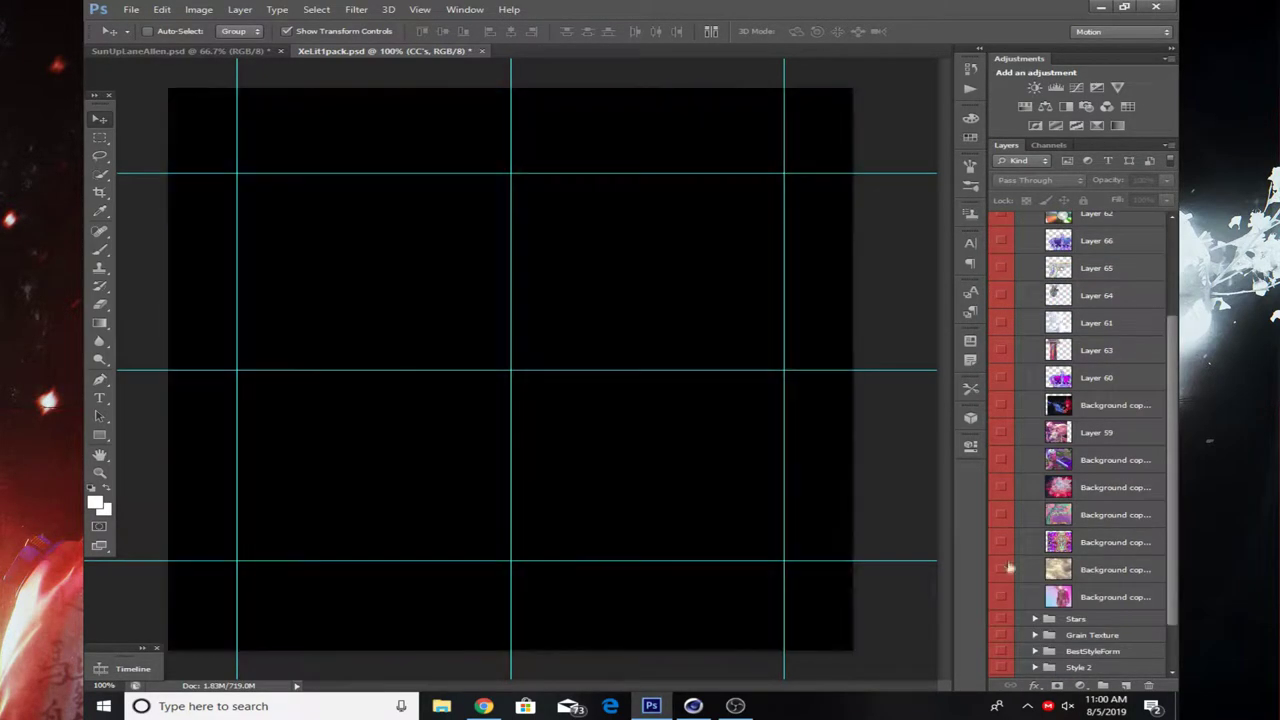
left_click(1003, 597)
left_click(1003, 597)
left_click(1001, 514)
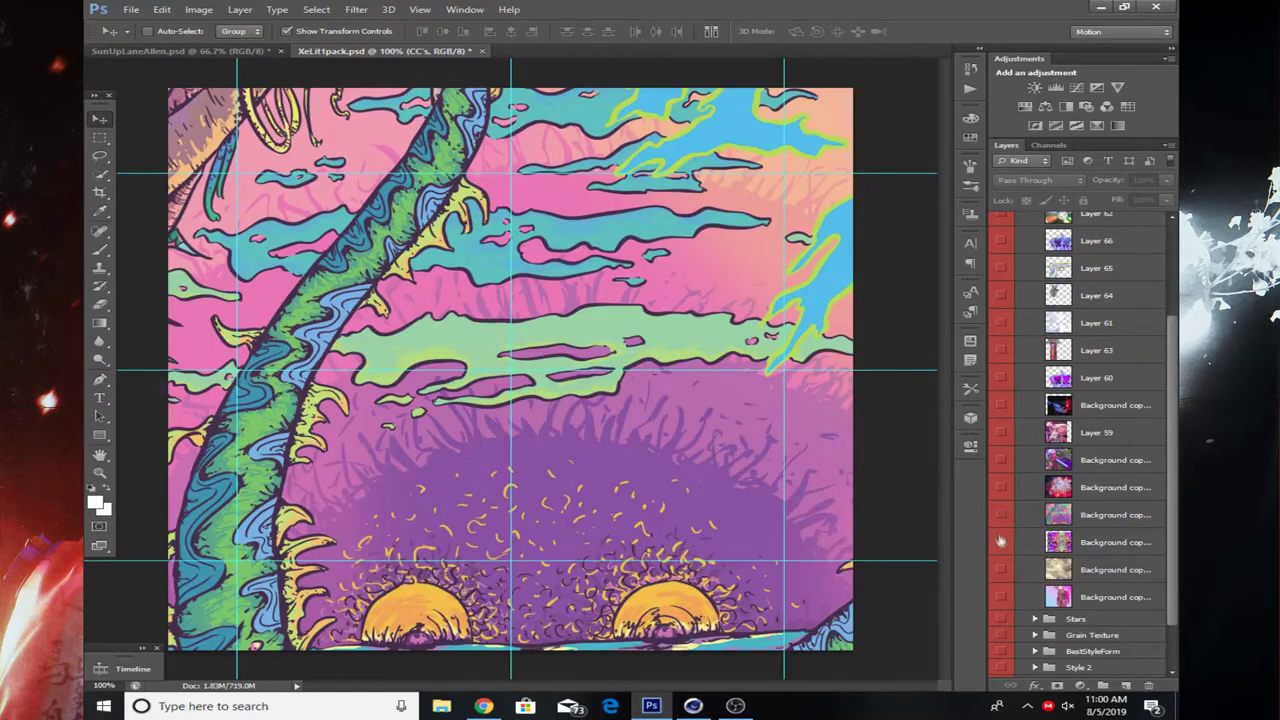
left_click(1001, 514)
left_click(1002, 542)
left_click(1002, 542)
scroll(1020, 258, "up", 5)
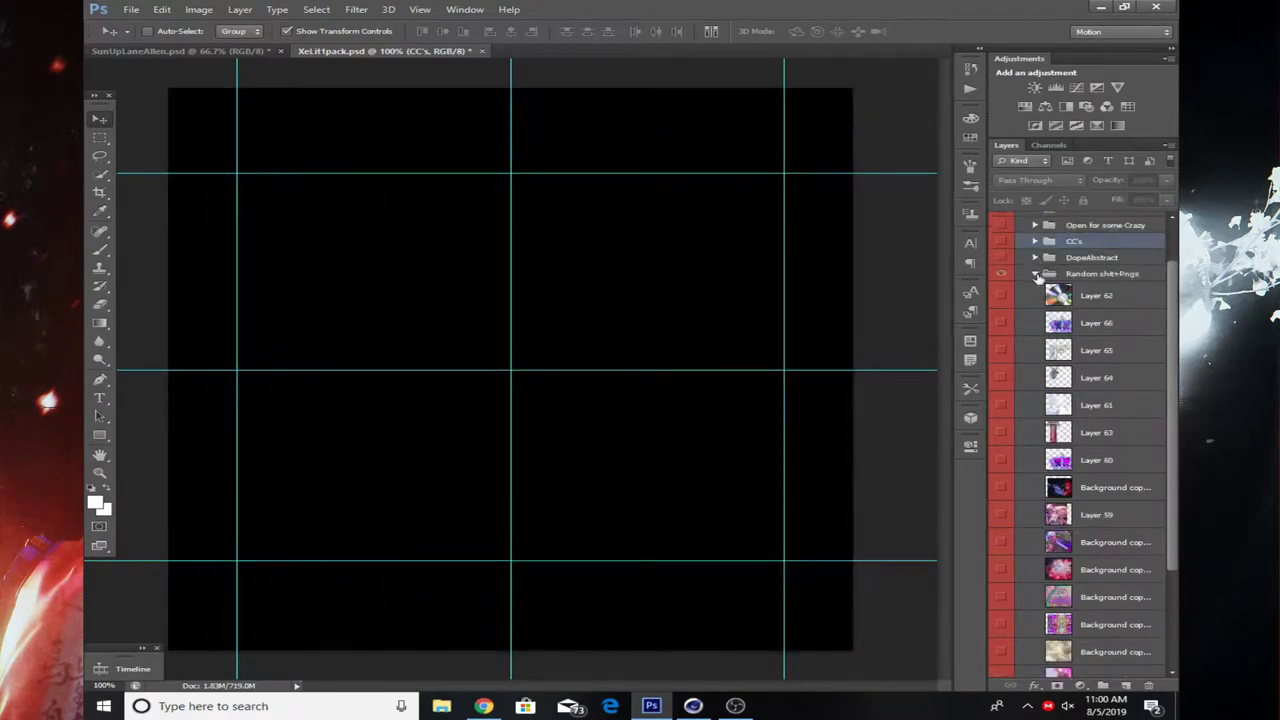
left_click(1036, 288)
- Show the Stars group, preview a single star, the lens-flare and rainbow flare, then collapse and hide it
left_click(1001, 344)
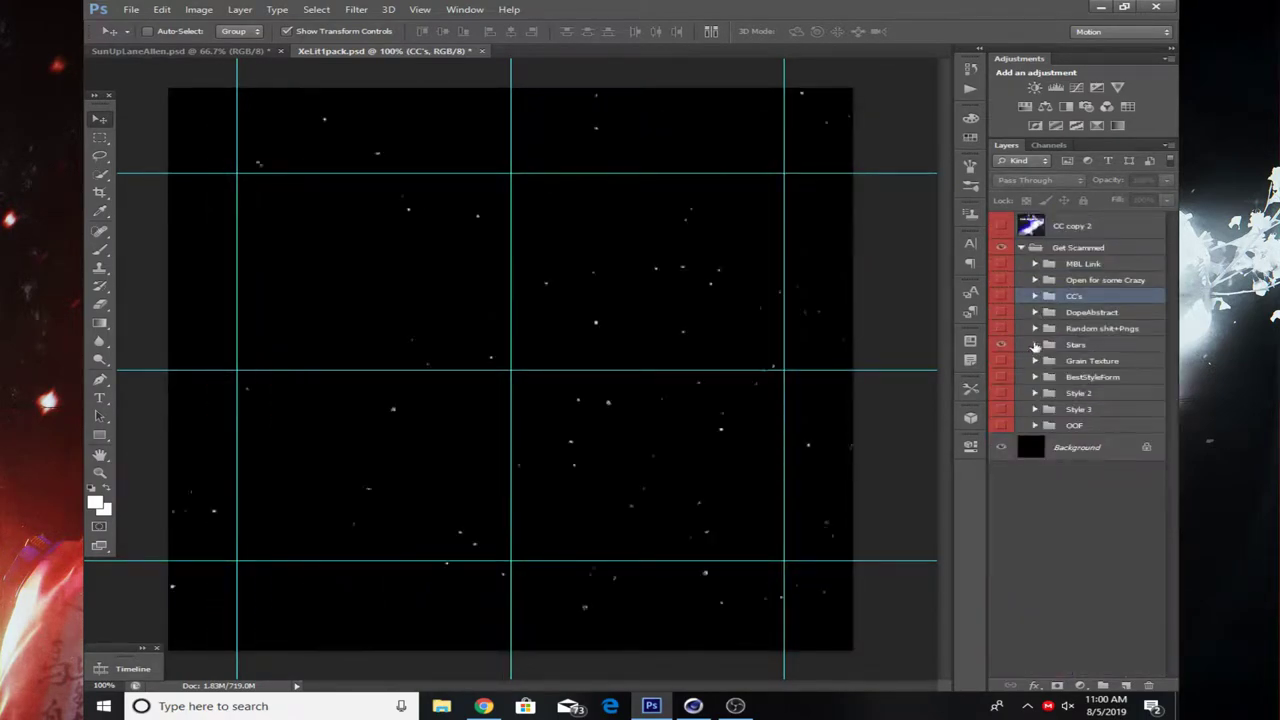
left_click(1035, 344)
left_click(1001, 393)
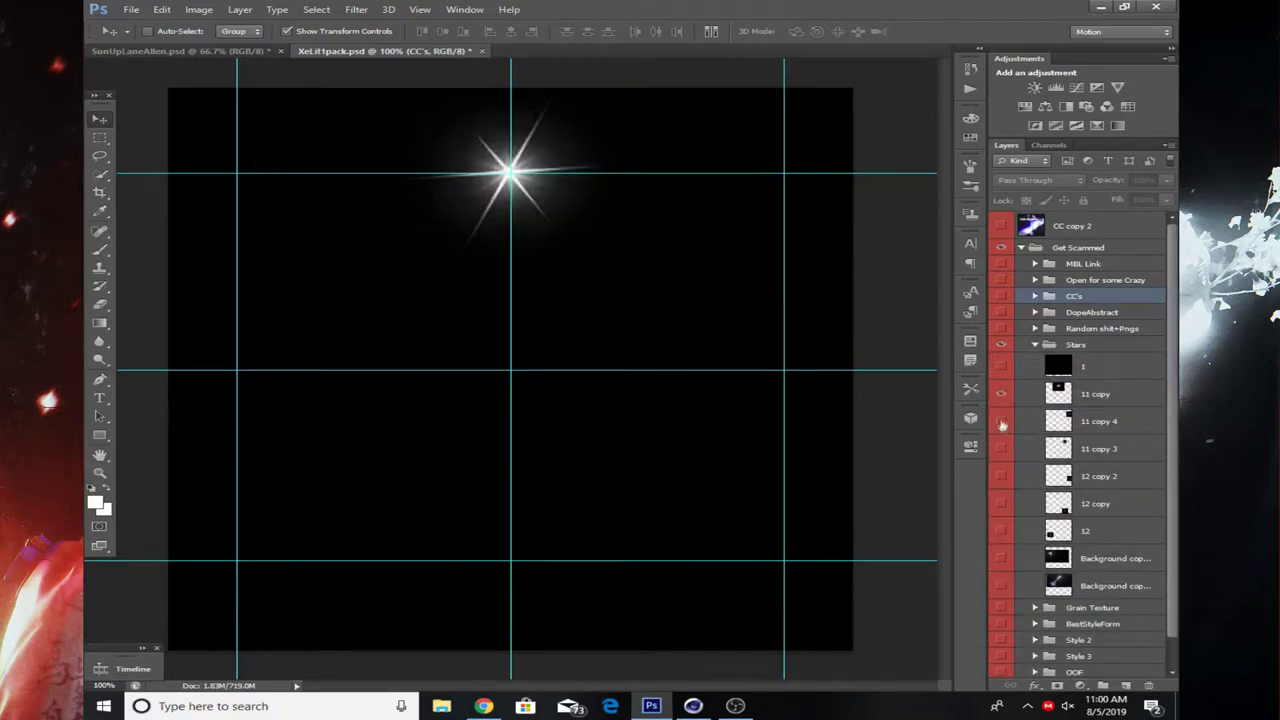
left_click(1001, 393)
left_click(998, 558)
left_click(998, 558)
left_click(998, 585)
left_click(998, 585)
left_click(1036, 344)
left_click(1001, 344)
- Show Grain Texture, then hide its texture copy, texture and five Background copy layers for a black canvas
left_click(1035, 360)
left_click(1001, 361)
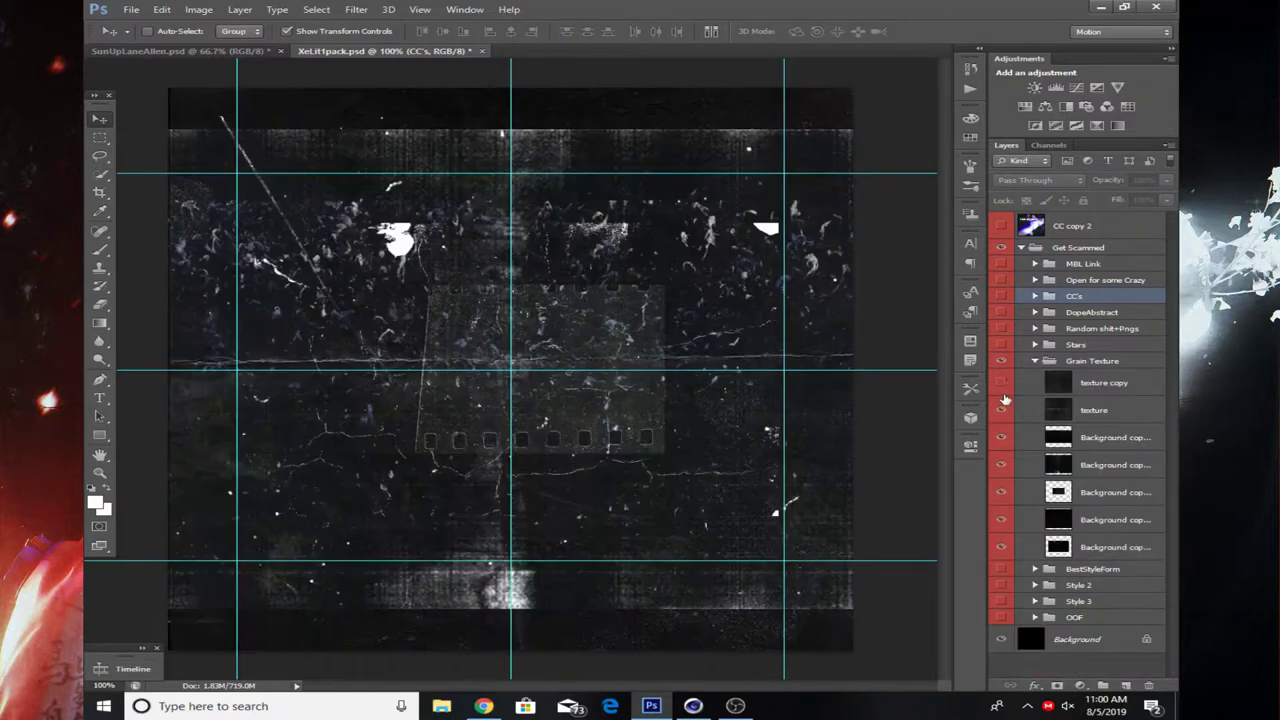
left_click(1001, 382)
left_click(1001, 437)
left_click(1001, 464)
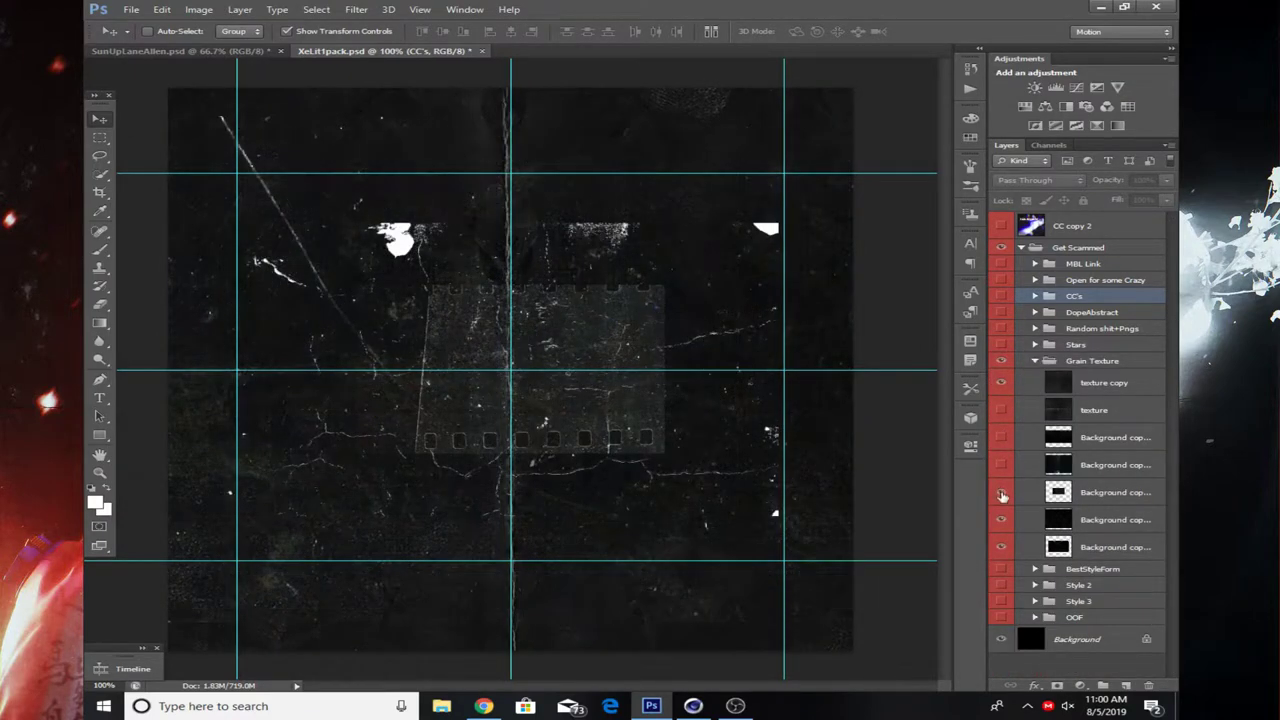
left_click(1001, 492)
left_click(1001, 519)
left_click(1001, 547)
left_click(1001, 547)
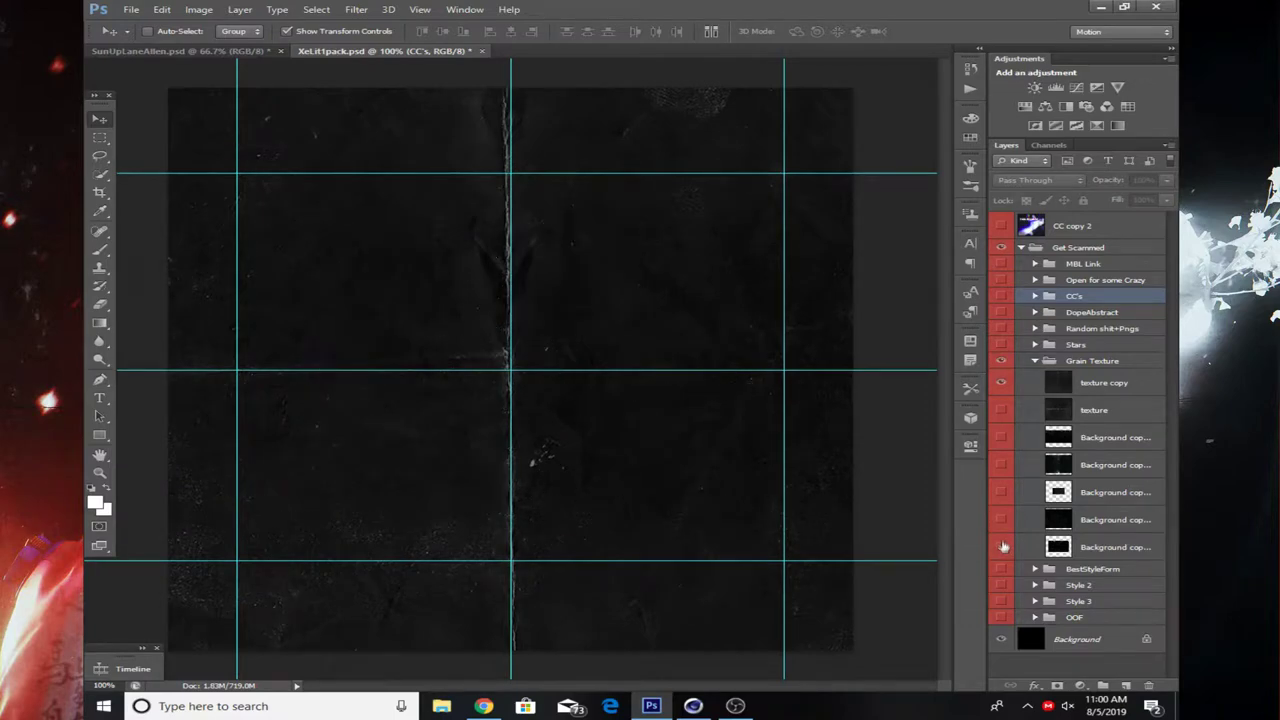
left_click(1001, 410)
left_click(1001, 437)
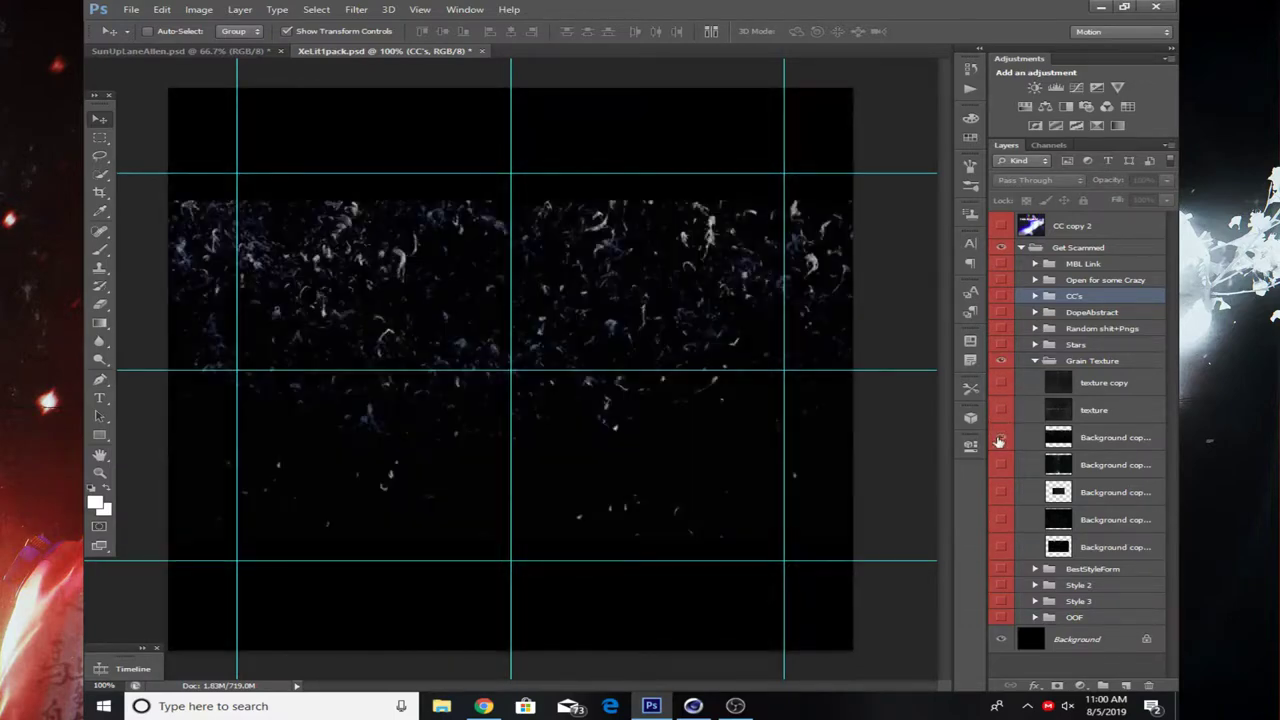
left_click(1001, 464)
- Preview the grain, centre image, streaked grain and white blobs layers individually, then collapse Grain Texture
left_click(1001, 464)
left_click(1001, 464)
left_click(1001, 492)
left_click(1001, 492)
left_click(1001, 519)
left_click(1001, 519)
left_click(1001, 547)
left_click(1001, 547)
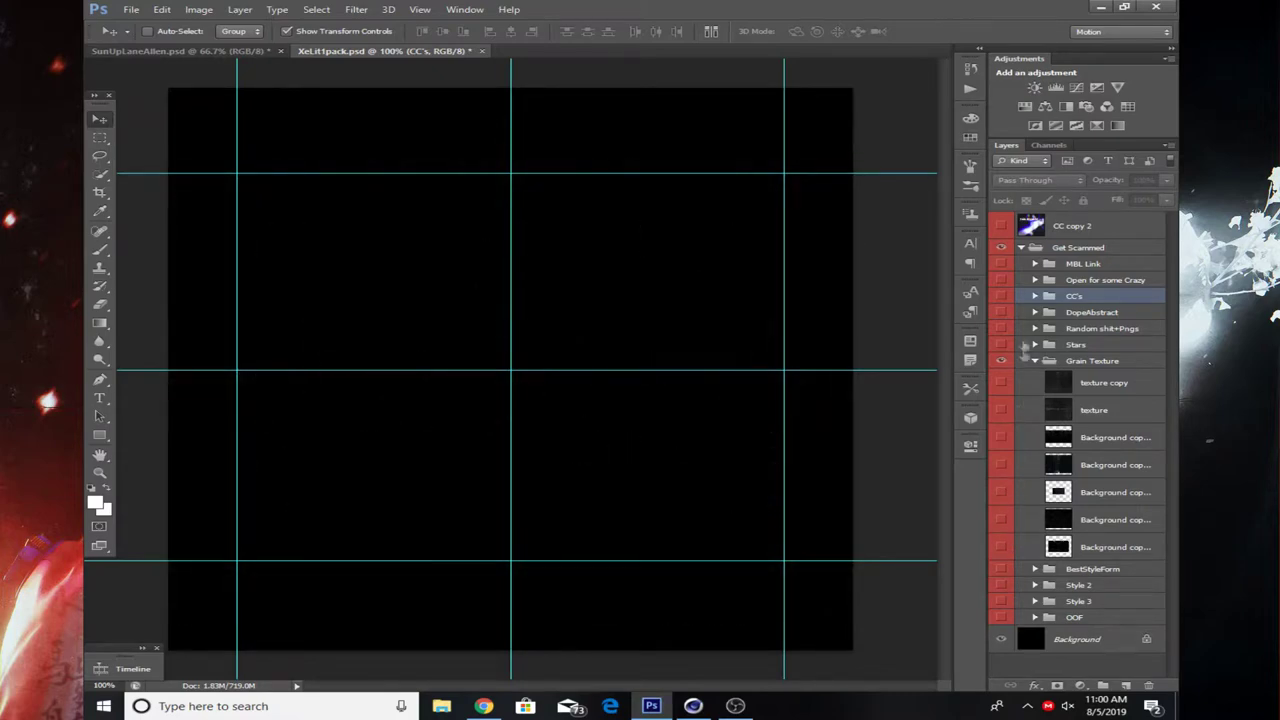
left_click(1035, 361)
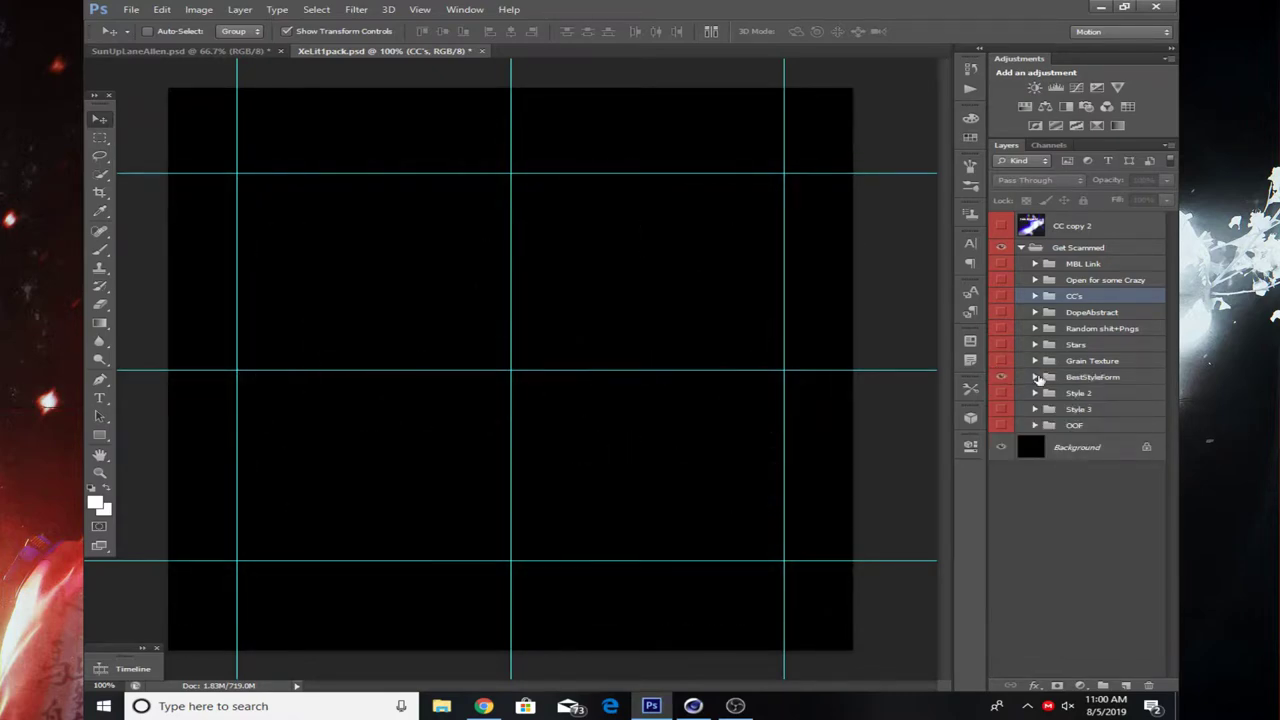
- Inspect the BestStyleForm layers, then collapse it and hide BestStyleForm and Grain Texture
left_click(1036, 377)
scroll(1040, 385, "down", 5)
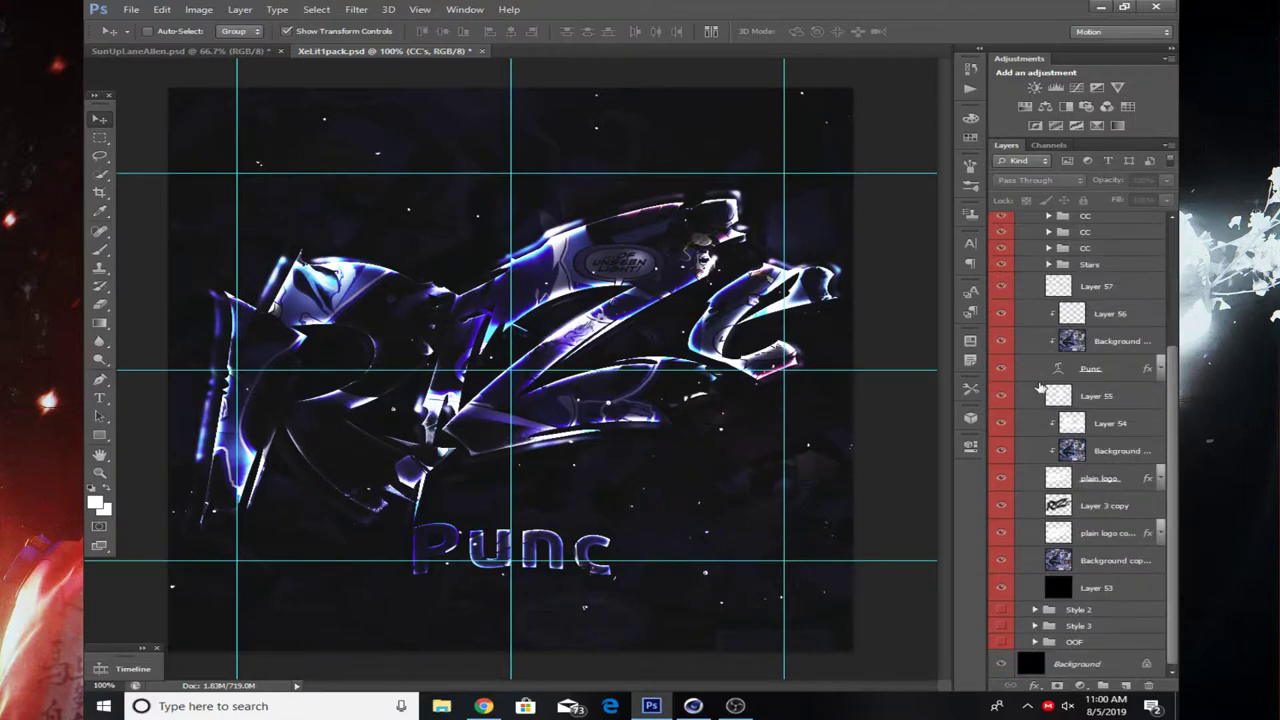
scroll(1070, 330, "up", 3)
left_click(1036, 310)
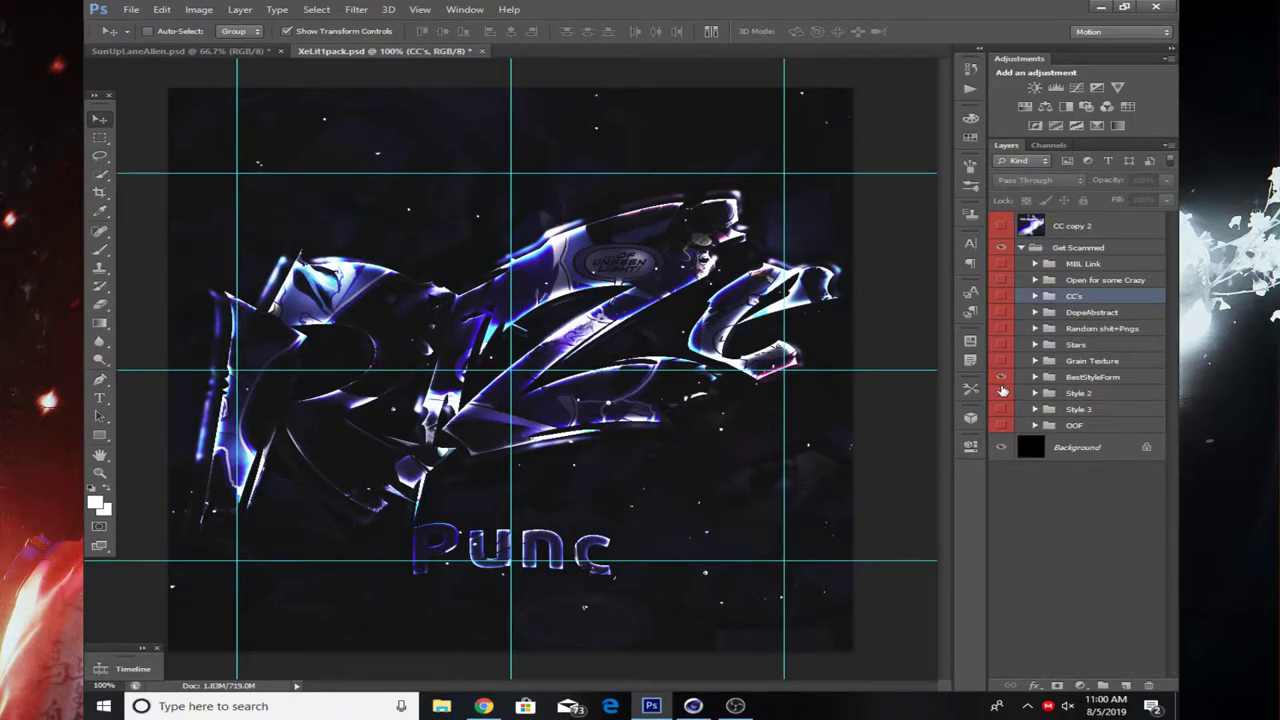
left_click(1001, 376)
left_click(1001, 360)
- Preview the Style 2 artwork and its contents, then hide it
left_click(1001, 393)
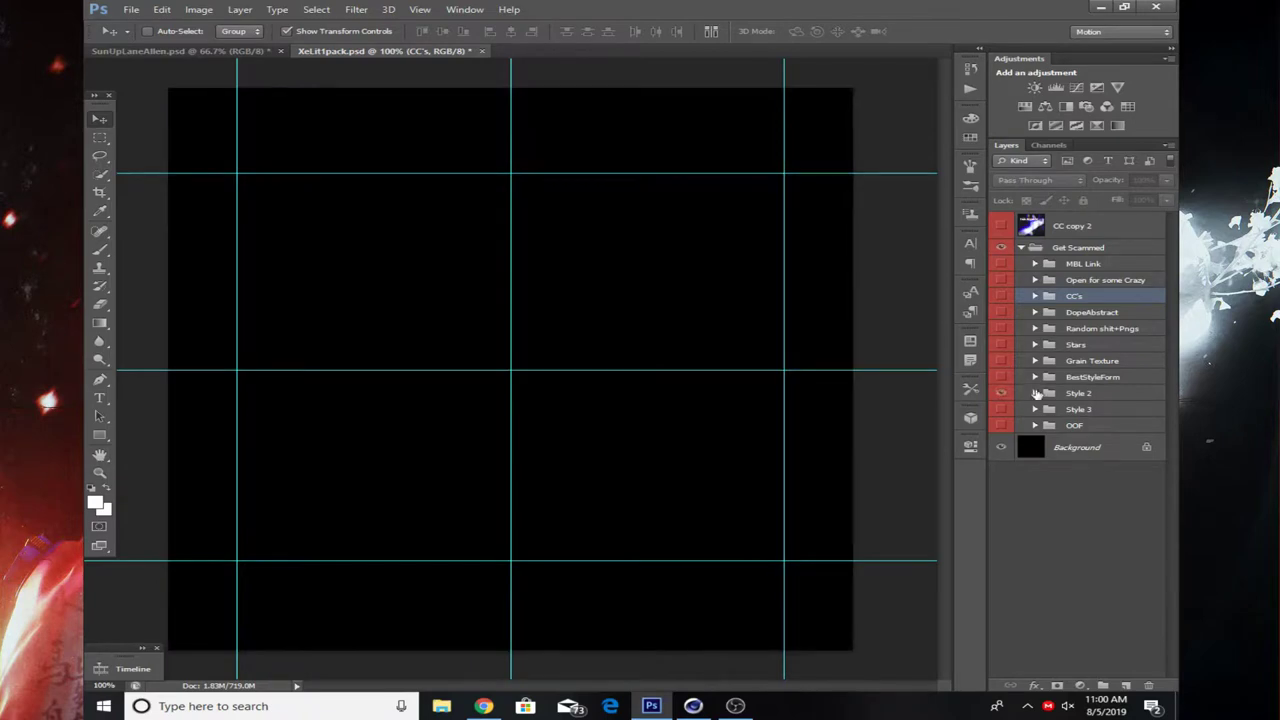
left_click(1035, 393)
left_click(1035, 393)
left_click(1001, 393)
- Preview the purple Style 3 artwork and its contents, hide it, and expand the OOF group
left_click(1001, 409)
left_click(1035, 409)
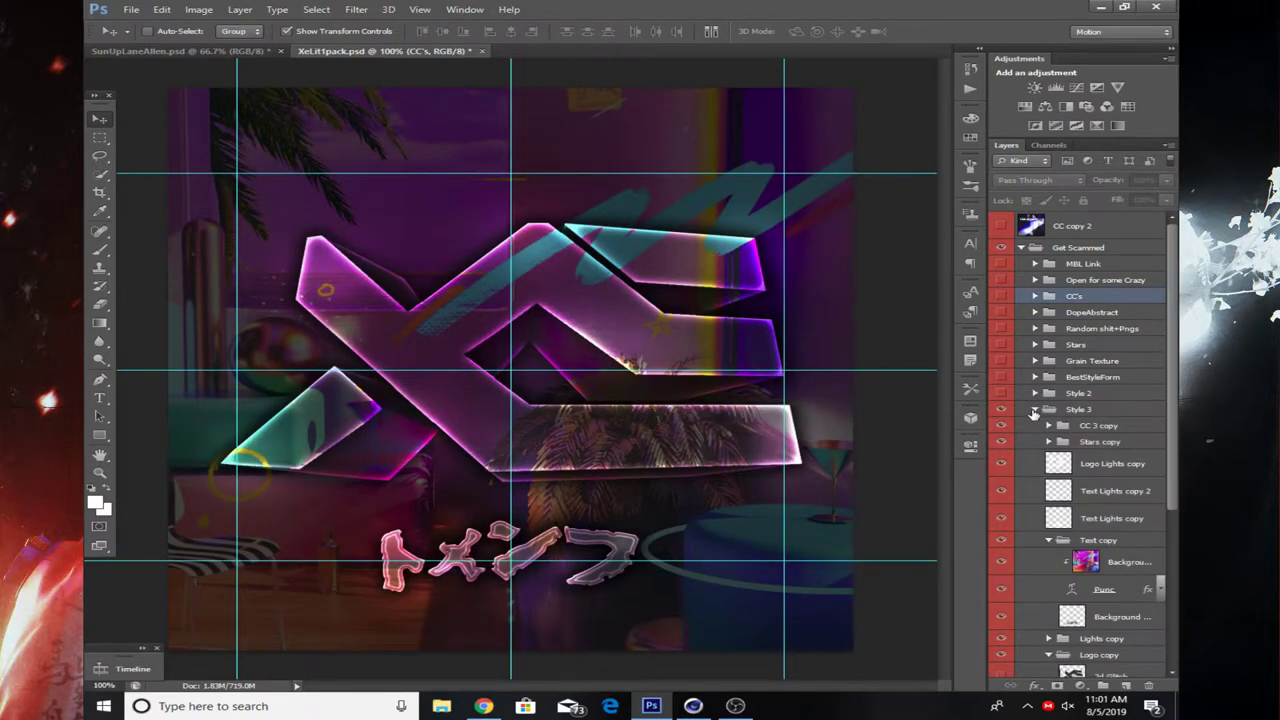
left_click(1035, 409)
left_click(1001, 409)
left_click(1035, 425)
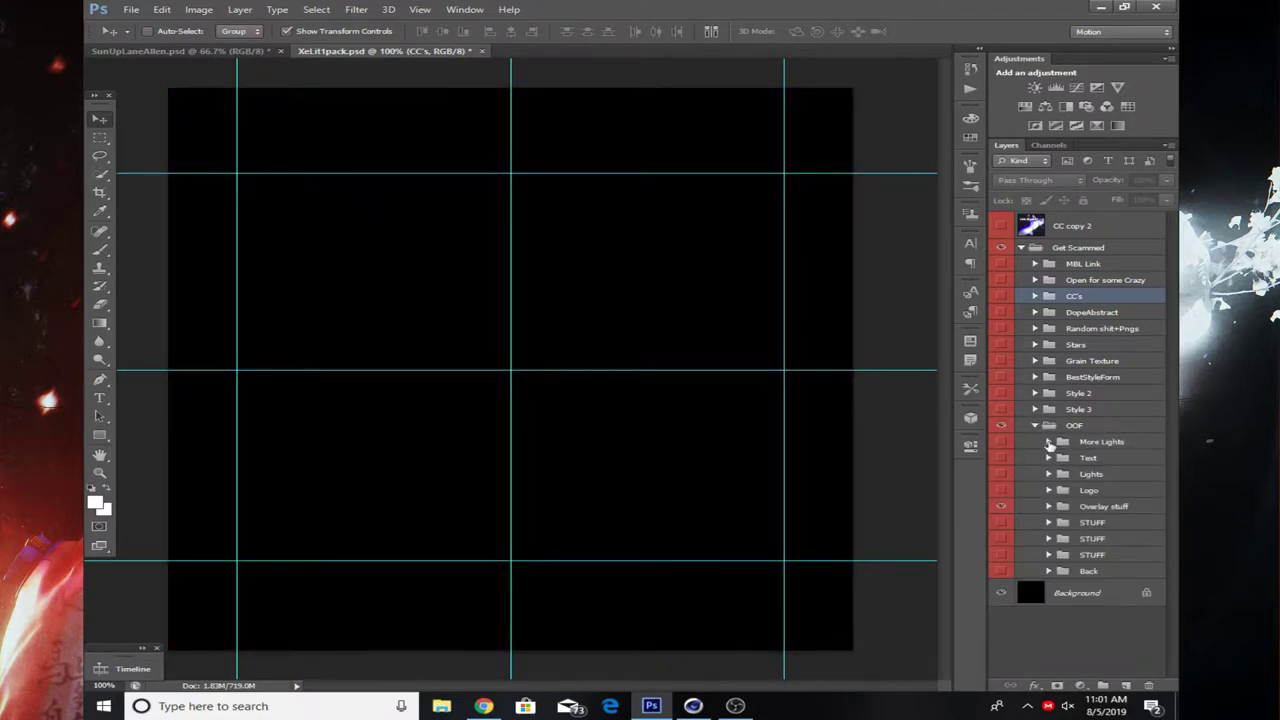
- List the More Lights group's four layers, hide Lights Logo, then collapse and hide More Lights
left_click(1049, 442)
left_click(1012, 430)
scroll(1022, 460, "down", 1)
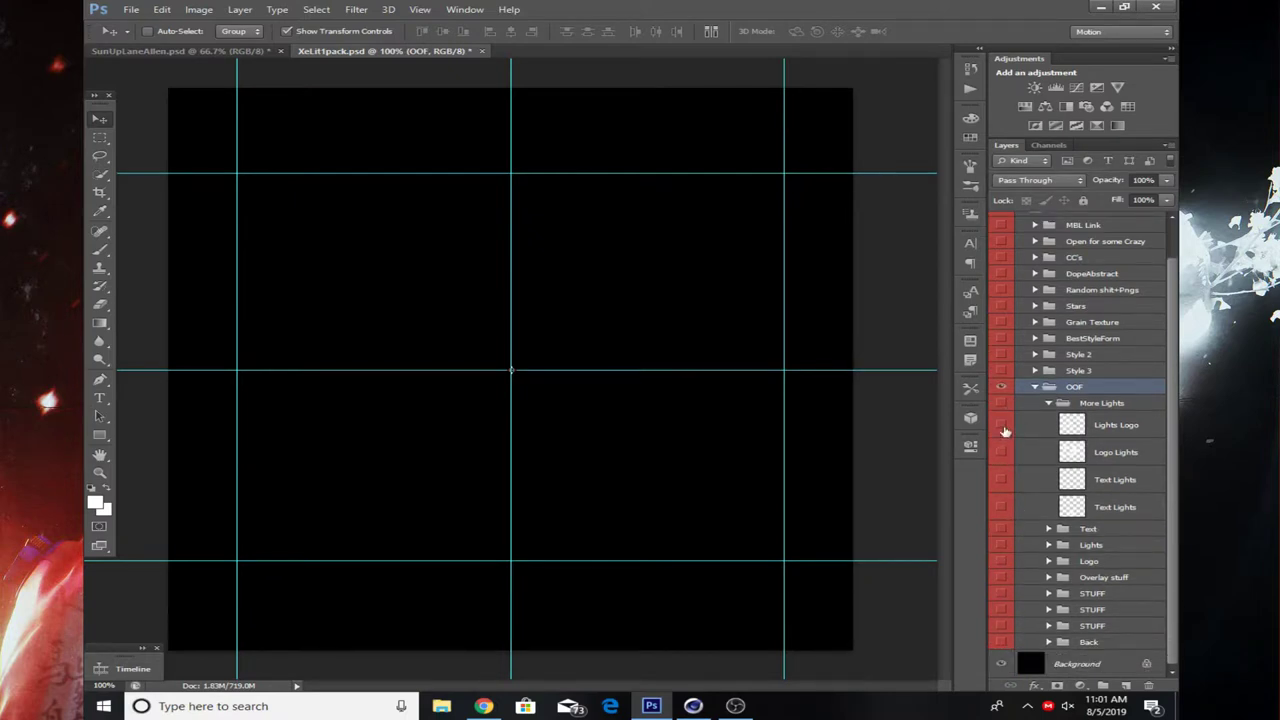
left_click(1002, 426)
left_click(1048, 403)
left_click(1001, 441)
- Show the Text group's silver lettering, list its four Punc layers, then collapse and hide it
left_click(1001, 457)
left_click(1048, 457)
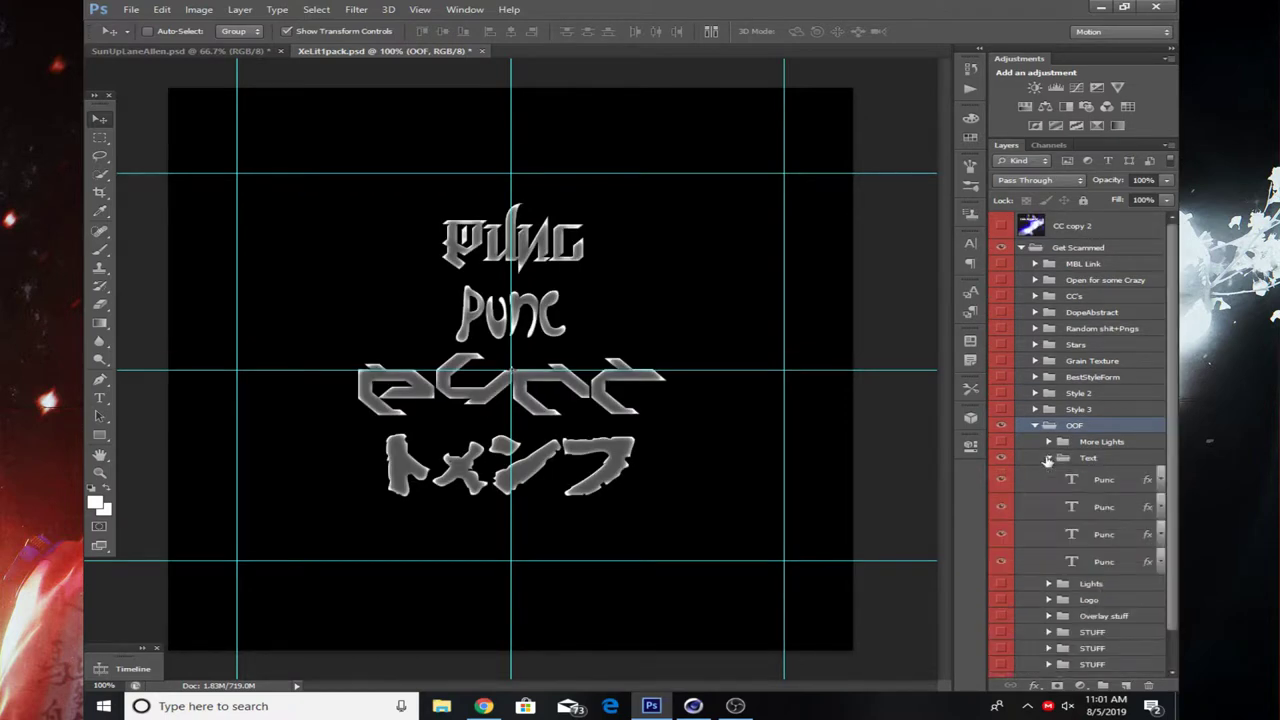
scroll(1047, 460, "down", 1)
left_click(1048, 420)
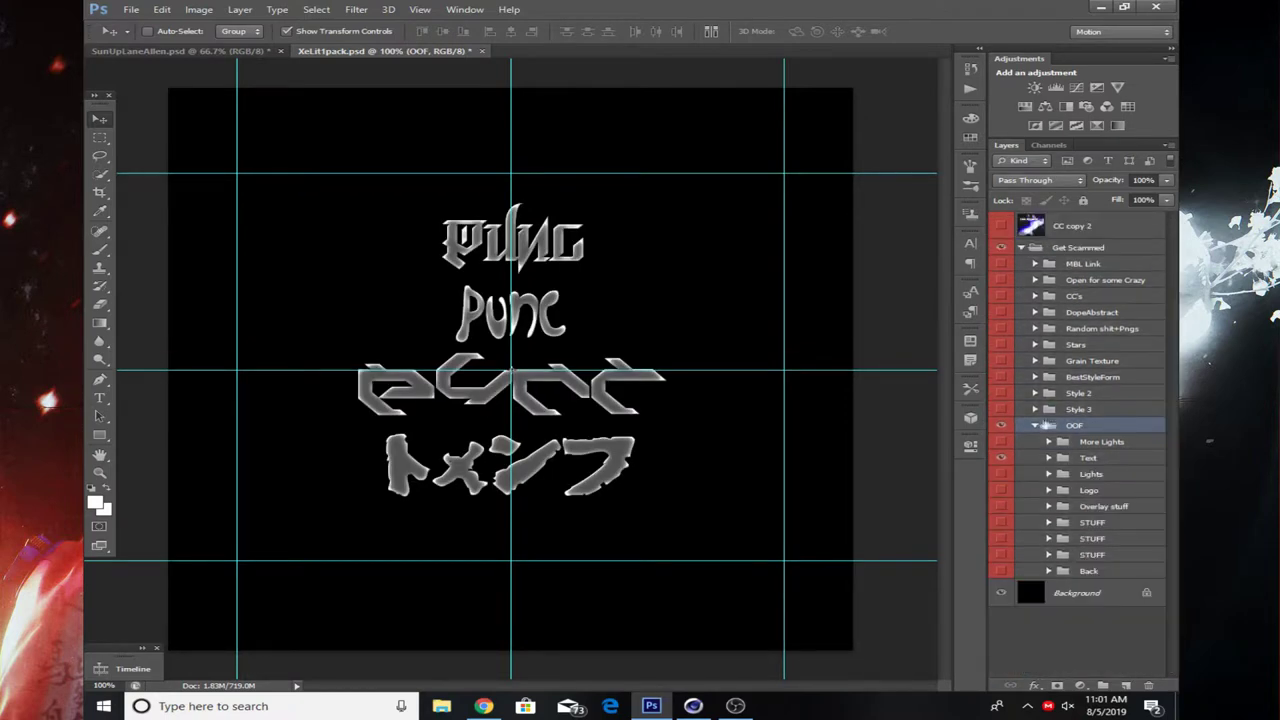
left_click(1004, 452)
left_click(1004, 452)
left_click(1004, 452)
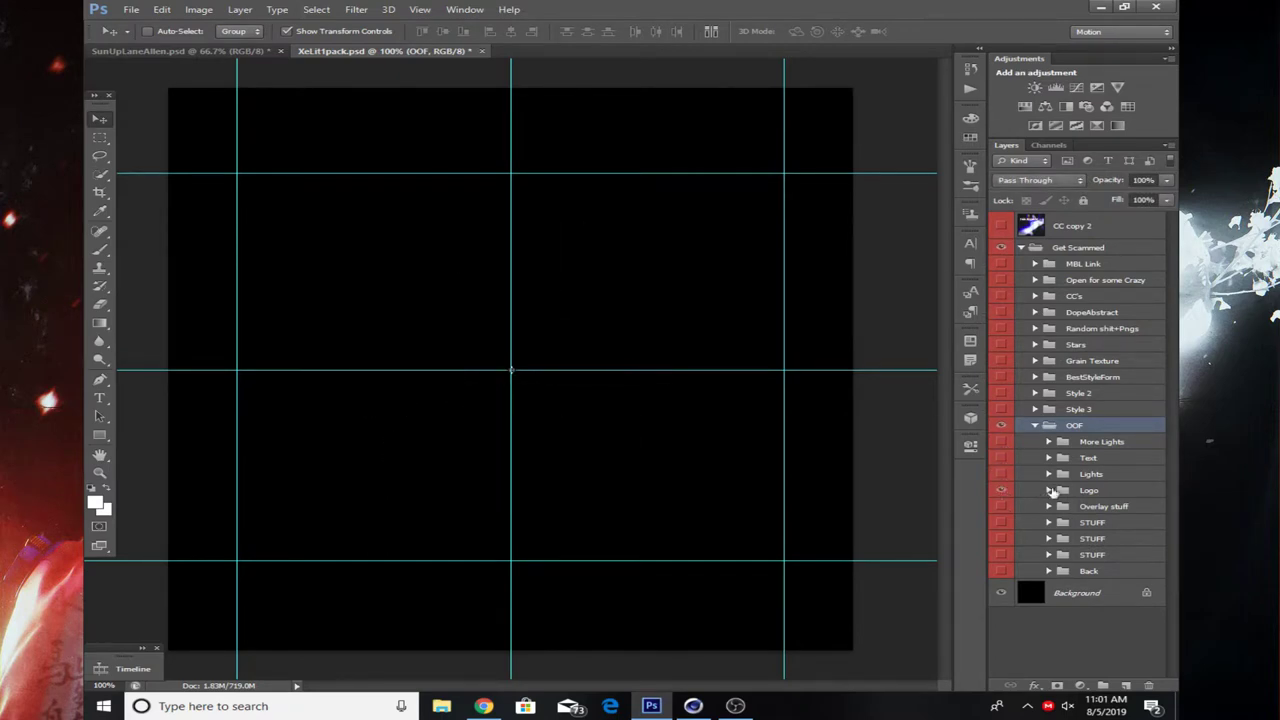
left_click(1048, 490)
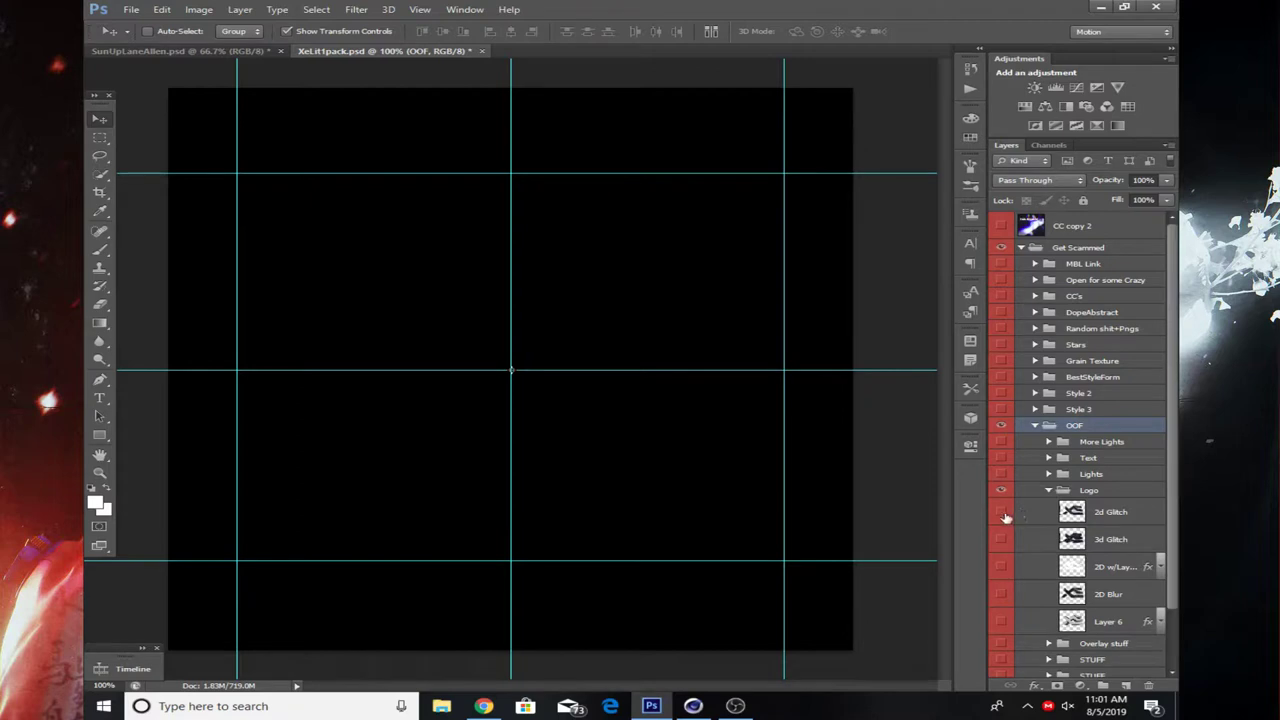
- Toggle the 2d Glitch, white-outlined and 3d Glitch logo layers on and off
left_click(1004, 513)
left_click(1004, 513)
left_click(1001, 566)
left_click(1001, 566)
left_click(1001, 537)
left_click(1002, 543)
- Preview the 2D Blur and Layer 6 grey 3D logos, then collapse Logo and show Overlay stuff
left_click(1002, 594)
left_click(1002, 594)
left_click(1002, 622)
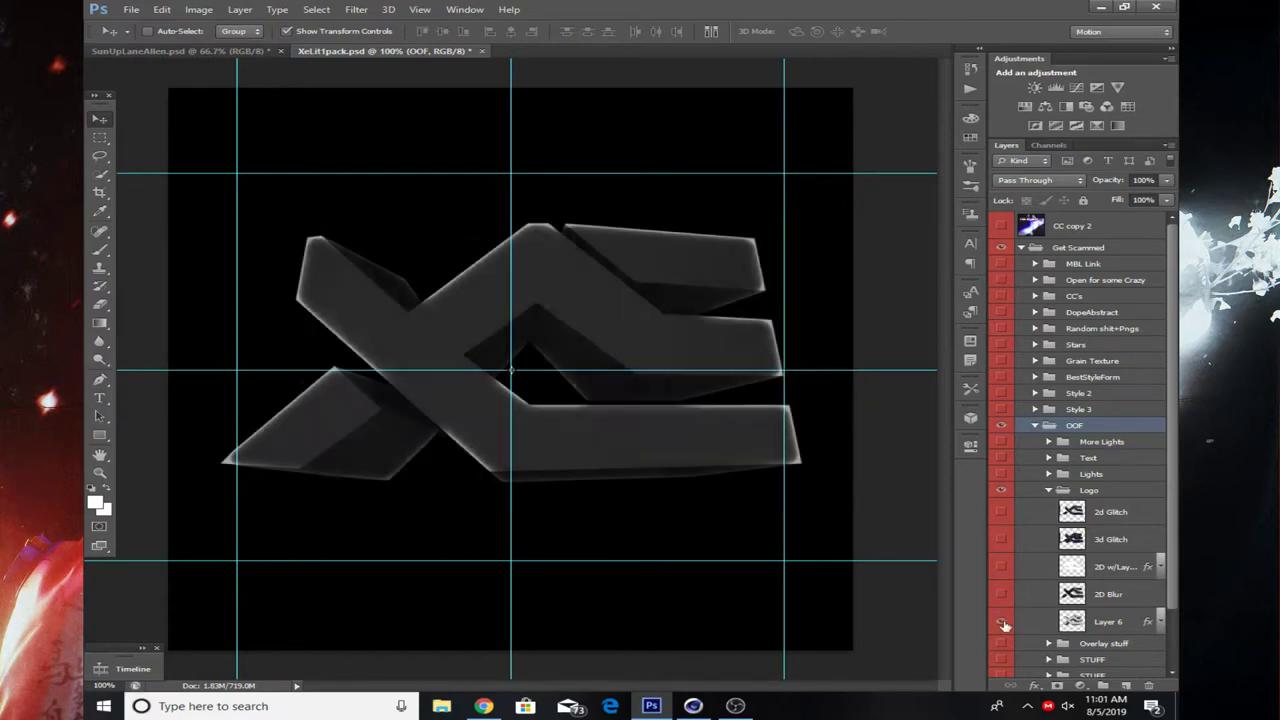
left_click(1002, 622)
left_click(1048, 490)
left_click(1002, 505)
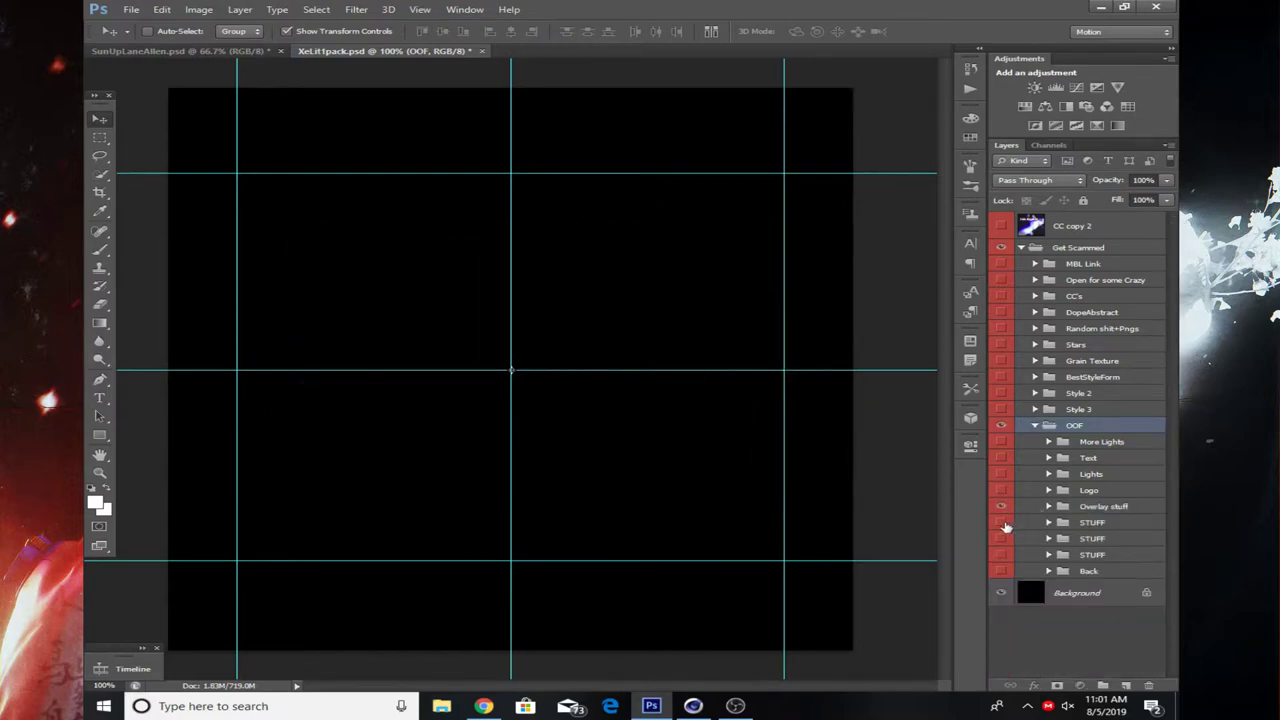
- Expand Overlay stuff and preview its first three overlay images in turn
left_click(1001, 527)
scroll(1010, 478, "down", 2)
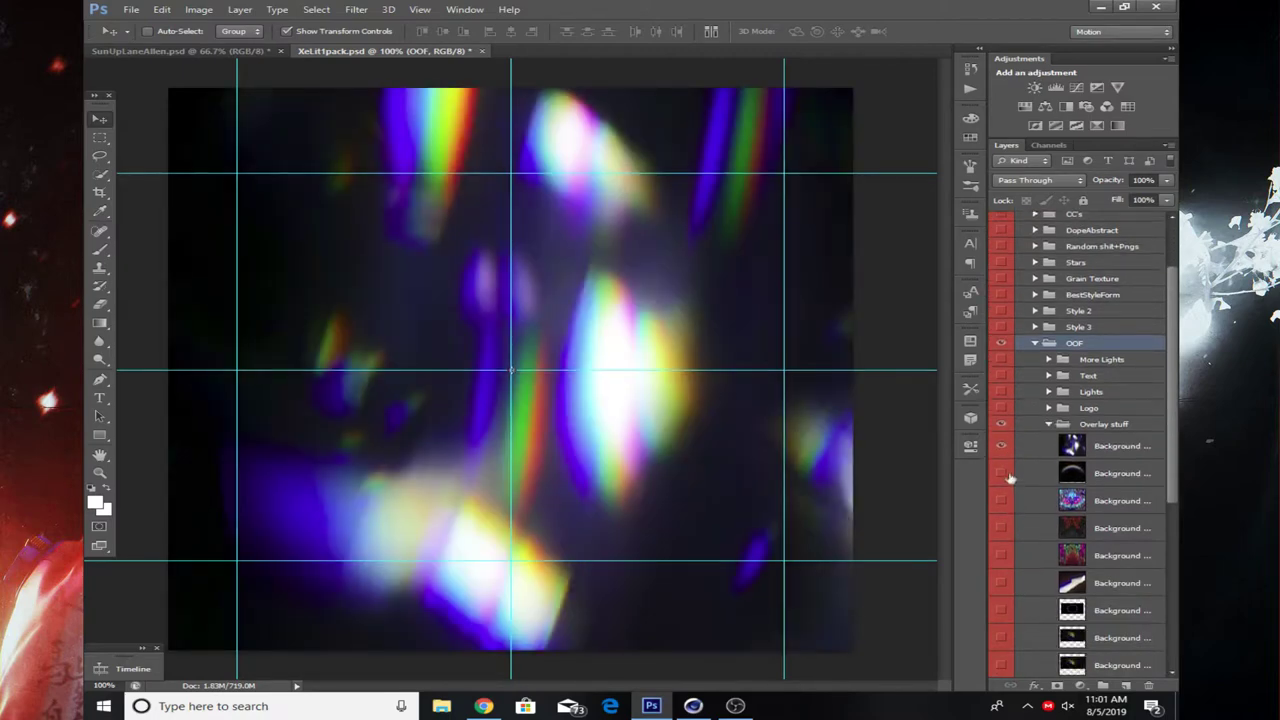
scroll(1010, 478, "down", 5)
scroll(1006, 318, "down", 1)
left_click(1003, 312)
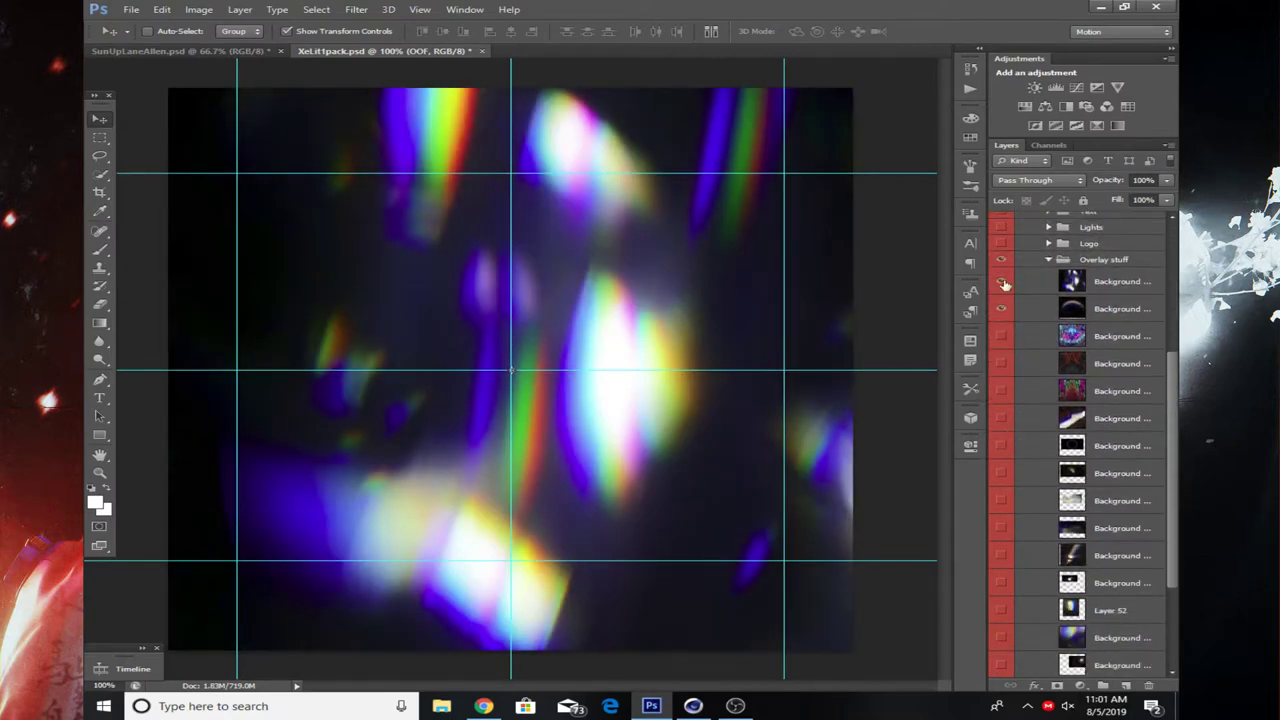
left_click(1002, 281)
left_click(1002, 308)
left_click(1002, 336)
left_click(1002, 336)
- Preview the red-black swirl, fifth, white-blue prism, seventh and rainbow blob overlays one by one
left_click(1001, 364)
left_click(1001, 364)
left_click(1002, 391)
left_click(1002, 391)
left_click(1002, 418)
left_click(1002, 418)
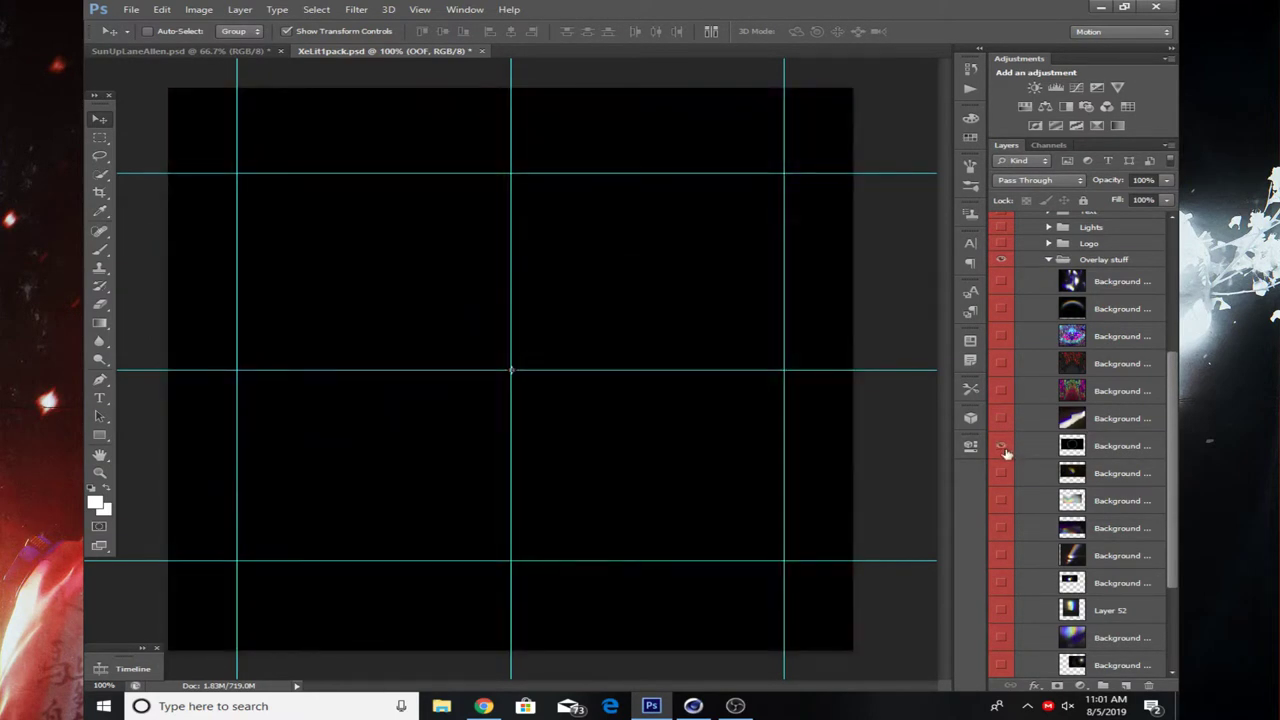
left_click(1002, 445)
left_click(1002, 445)
left_click(1002, 473)
left_click(997, 482)
- Toggle two further overlay images and the mushroom artwork on and off
left_click(1002, 528)
left_click(1002, 528)
left_click(1002, 555)
left_click(1002, 555)
scroll(1003, 567, "down", 1)
scroll(1003, 567, "down", 3)
left_click(1002, 571)
left_click(1002, 571)
- Preview the rainbow, lens flare and second rainbow overlays, then collapse Overlay stuff
left_click(1001, 549)
left_click(1001, 549)
left_click(1002, 495)
left_click(1002, 495)
left_click(1002, 490)
left_click(1002, 490)
scroll(1002, 490, "up", 8)
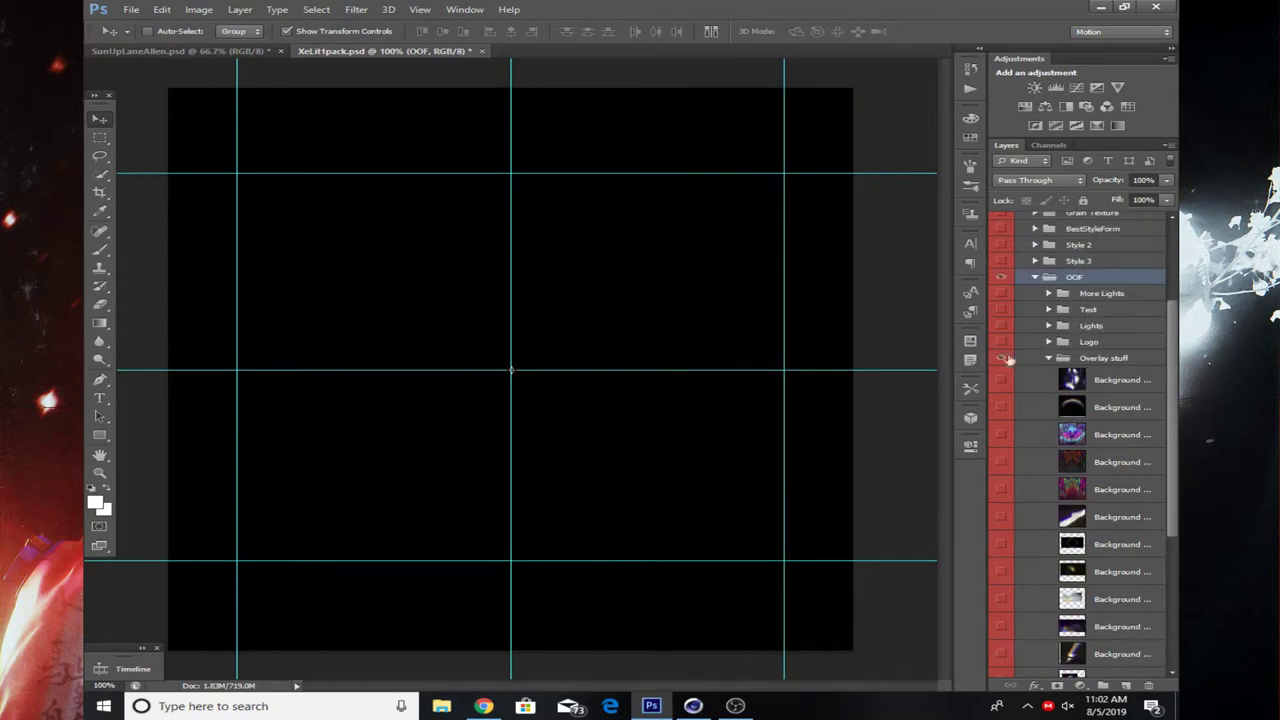
left_click(1048, 358)
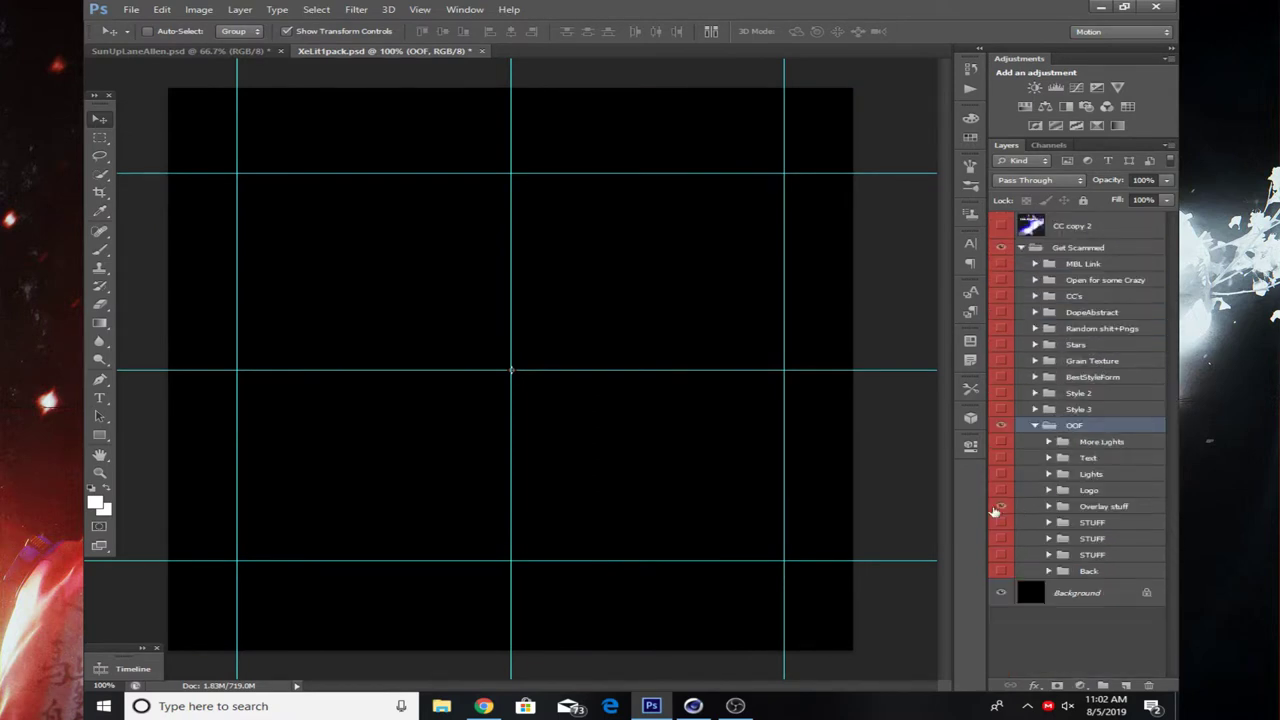
- Expand the first STUFF group and preview its first, pink and teal images in turn
left_click(1048, 522)
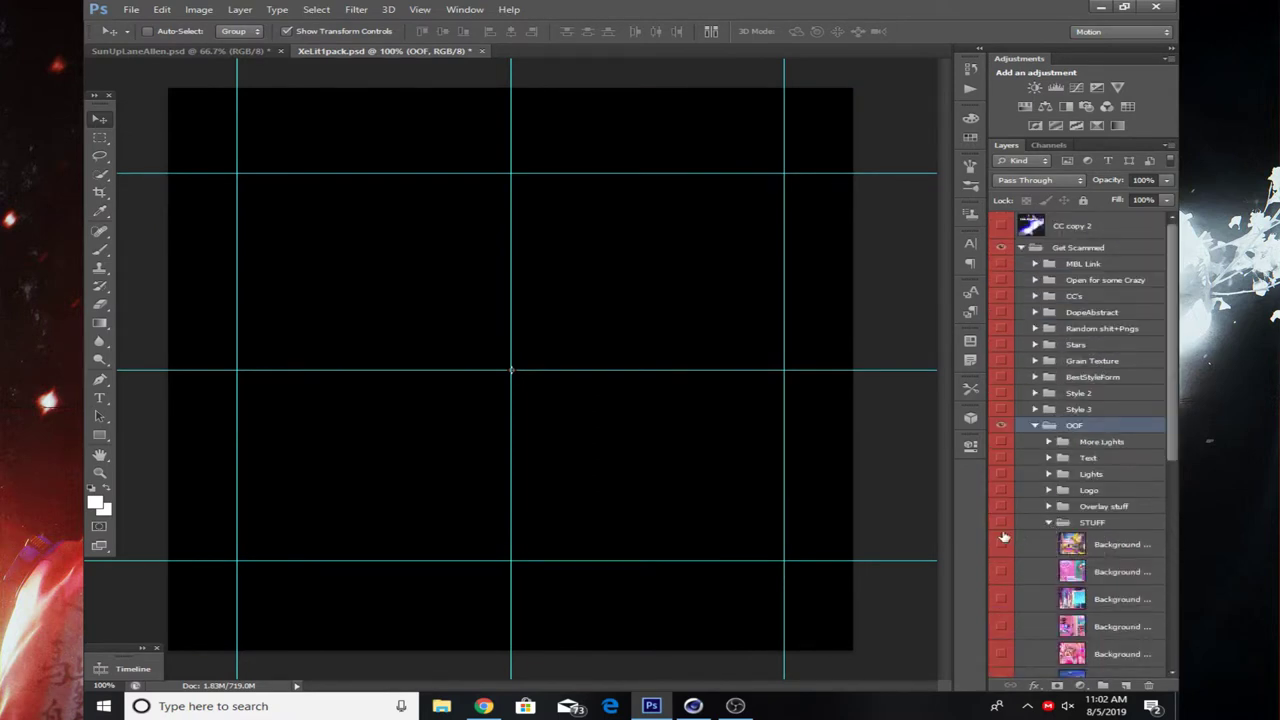
left_click(1002, 538)
left_click(1001, 544)
left_click(1001, 571)
left_click(1001, 571)
left_click(1001, 599)
left_click(1001, 599)
- Preview the remaining images lower in the group, then collapse the first STUFF group
scroll(1000, 590, "down", 5)
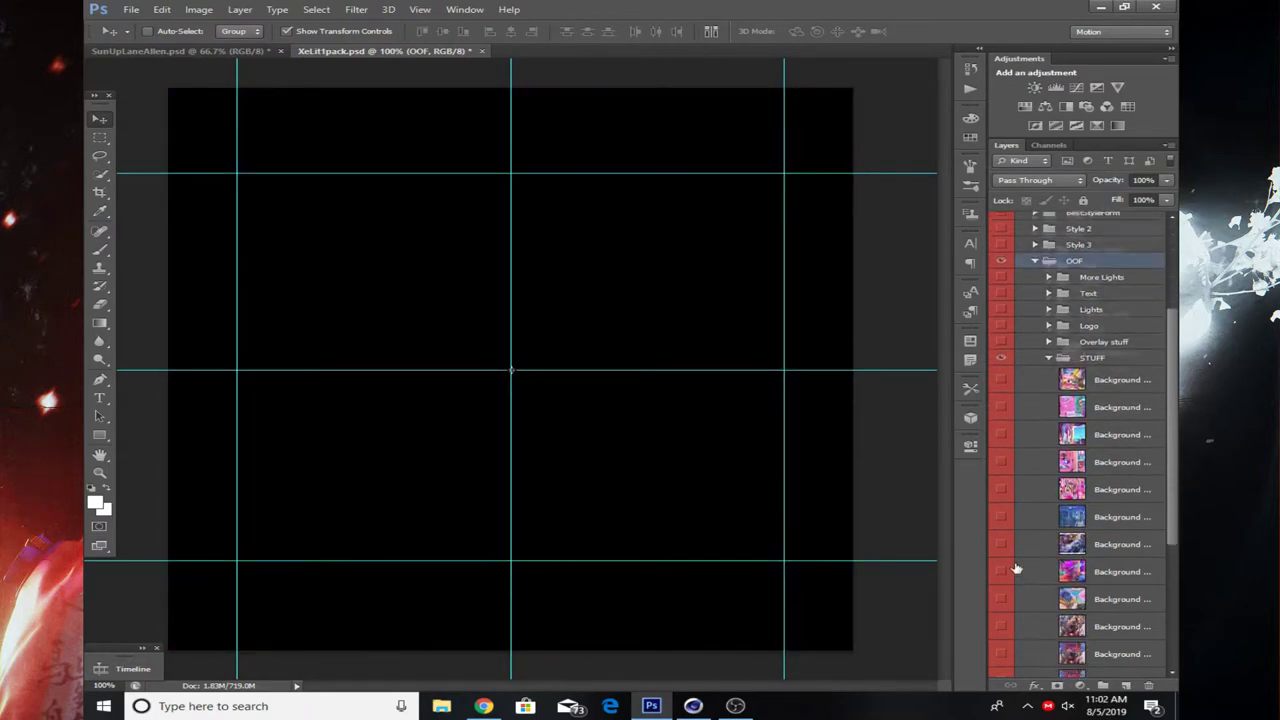
scroll(1000, 585, "down", 5)
left_click(1002, 571)
left_click(1002, 571)
left_click(1001, 544)
left_click(1001, 544)
left_click(1001, 517)
left_click(1001, 517)
scroll(1010, 450, "up", 2)
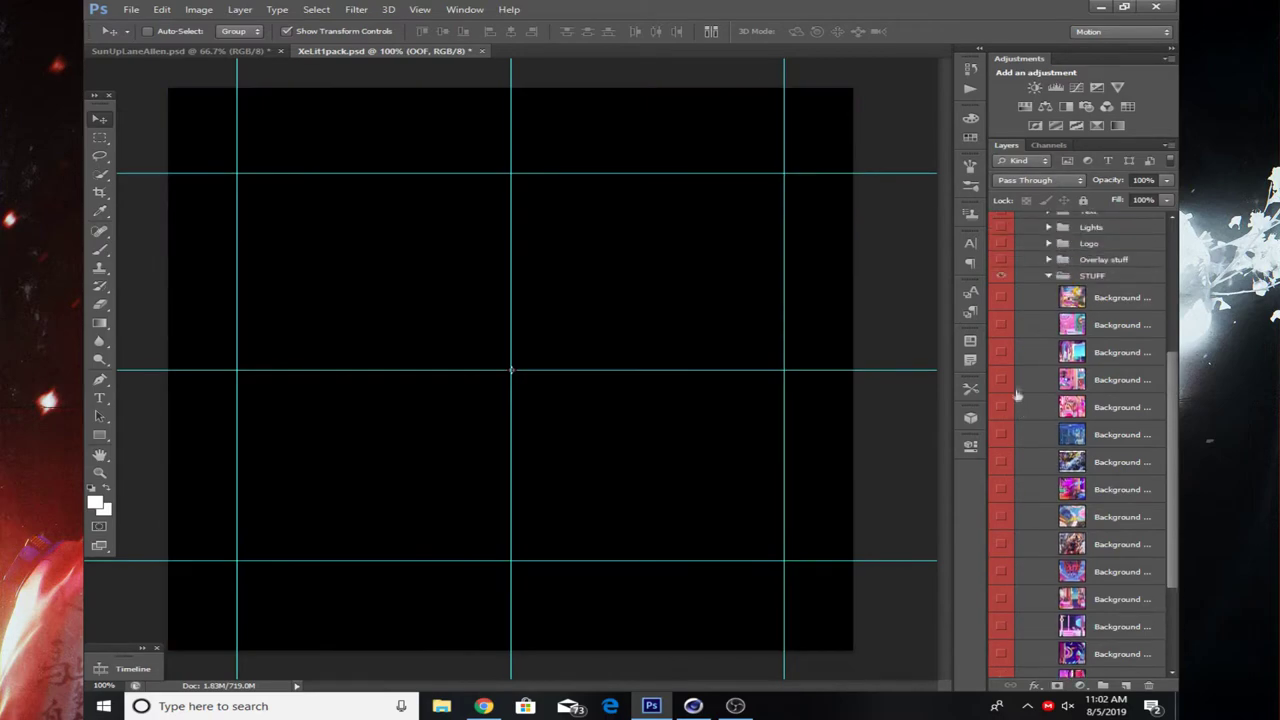
left_click(1049, 275)
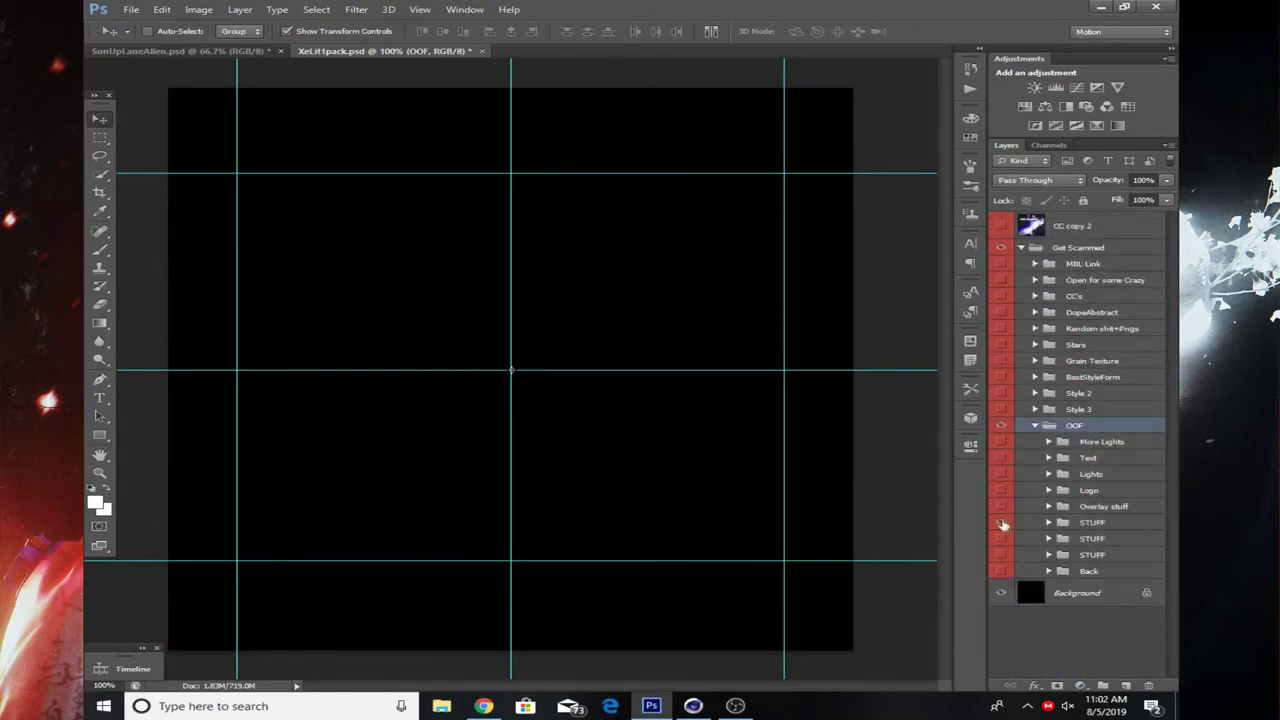
- Expand the second STUFF group and preview the faded Justice League image and another comic image
left_click(1049, 538)
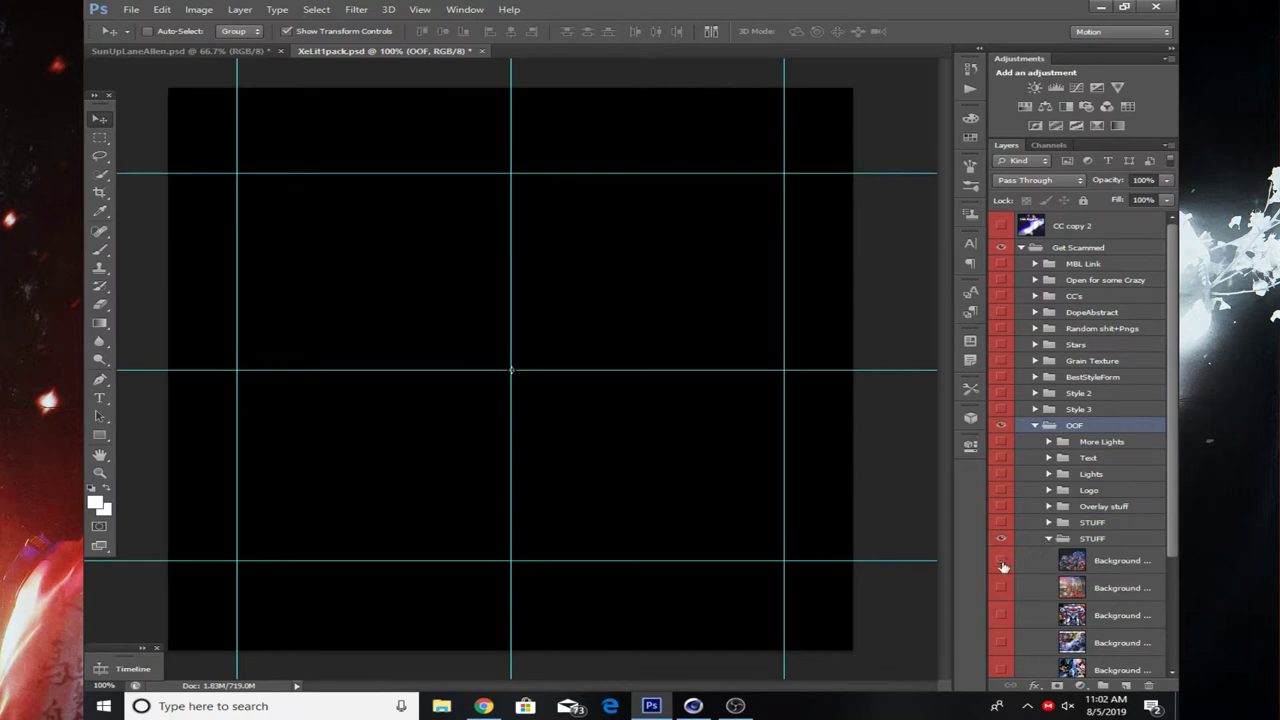
left_click(1001, 560)
left_click(1001, 572)
left_click(1001, 615)
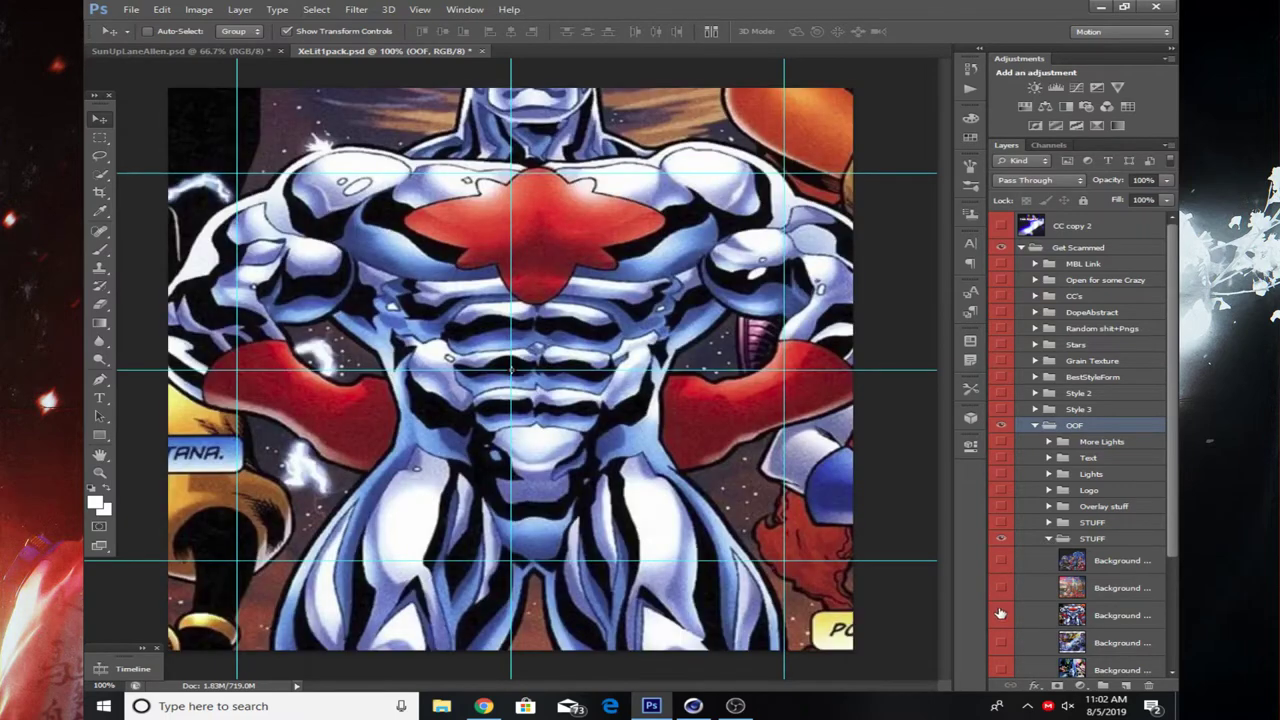
left_click(1001, 615)
- Preview the blue image and two more comic images further down the group
scroll(1001, 615, "down", 3)
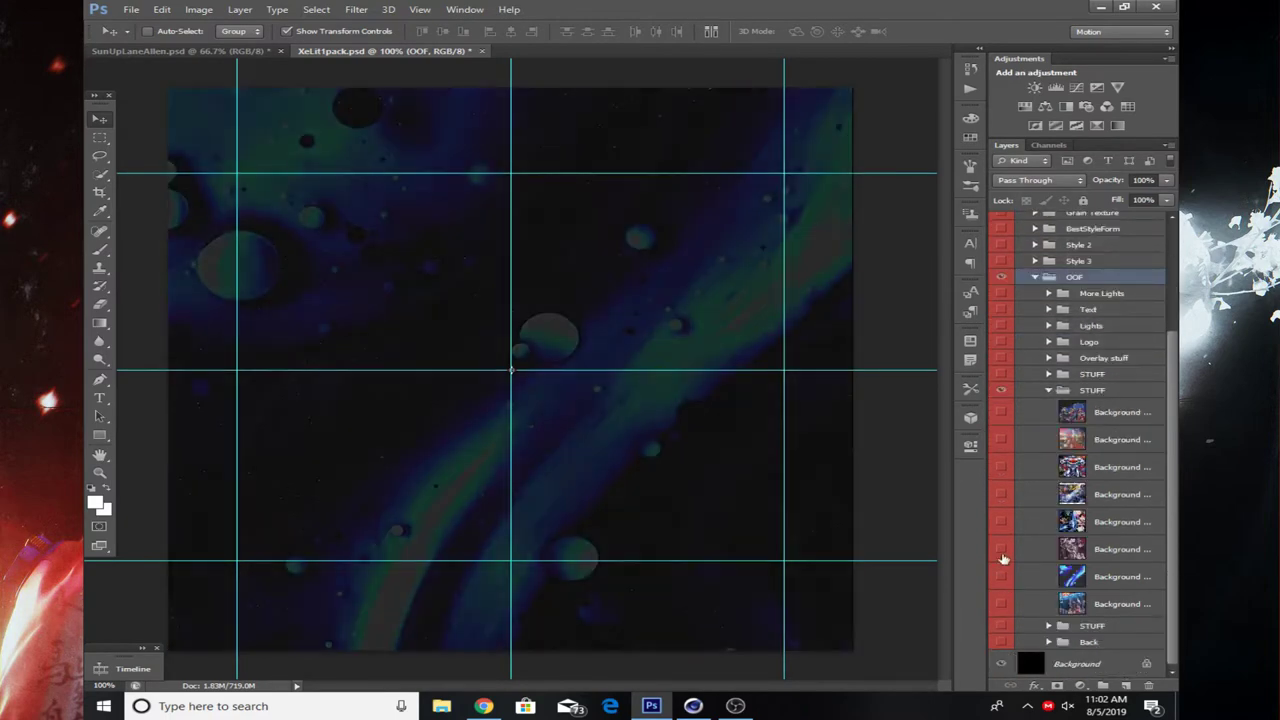
left_click(1001, 577)
left_click(1001, 549)
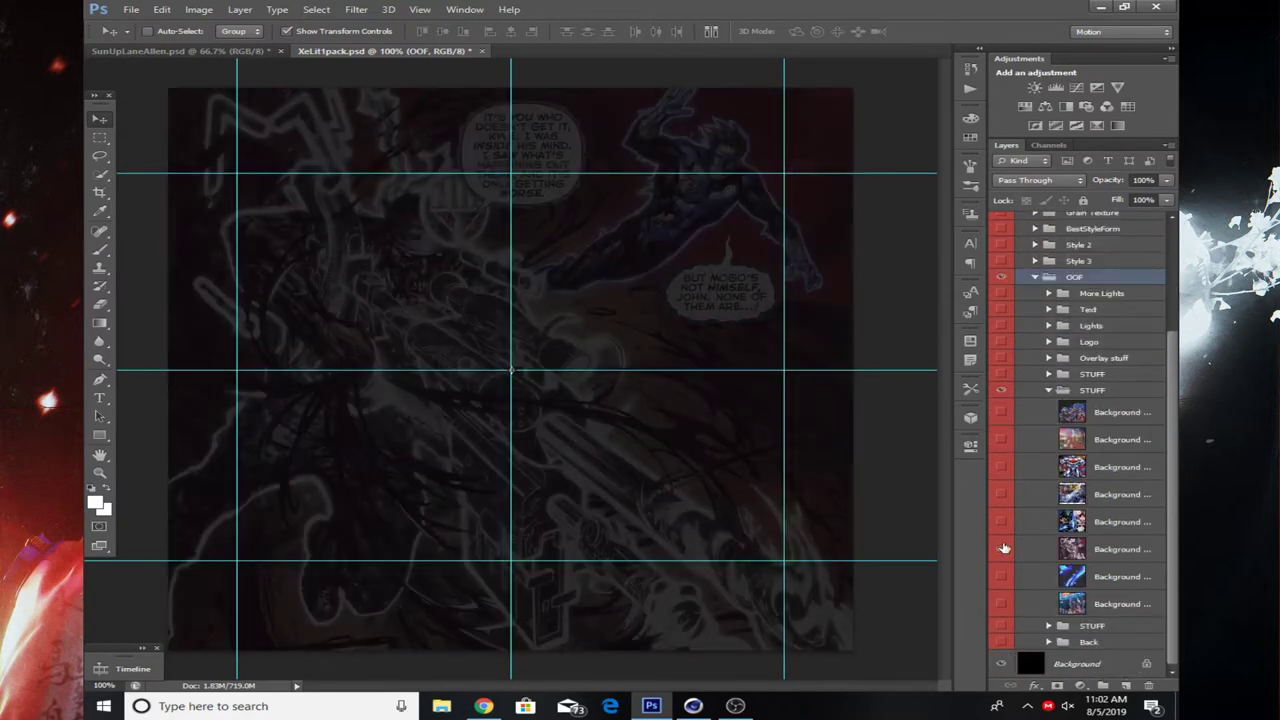
left_click(1001, 549)
left_click(1001, 521)
left_click(1001, 521)
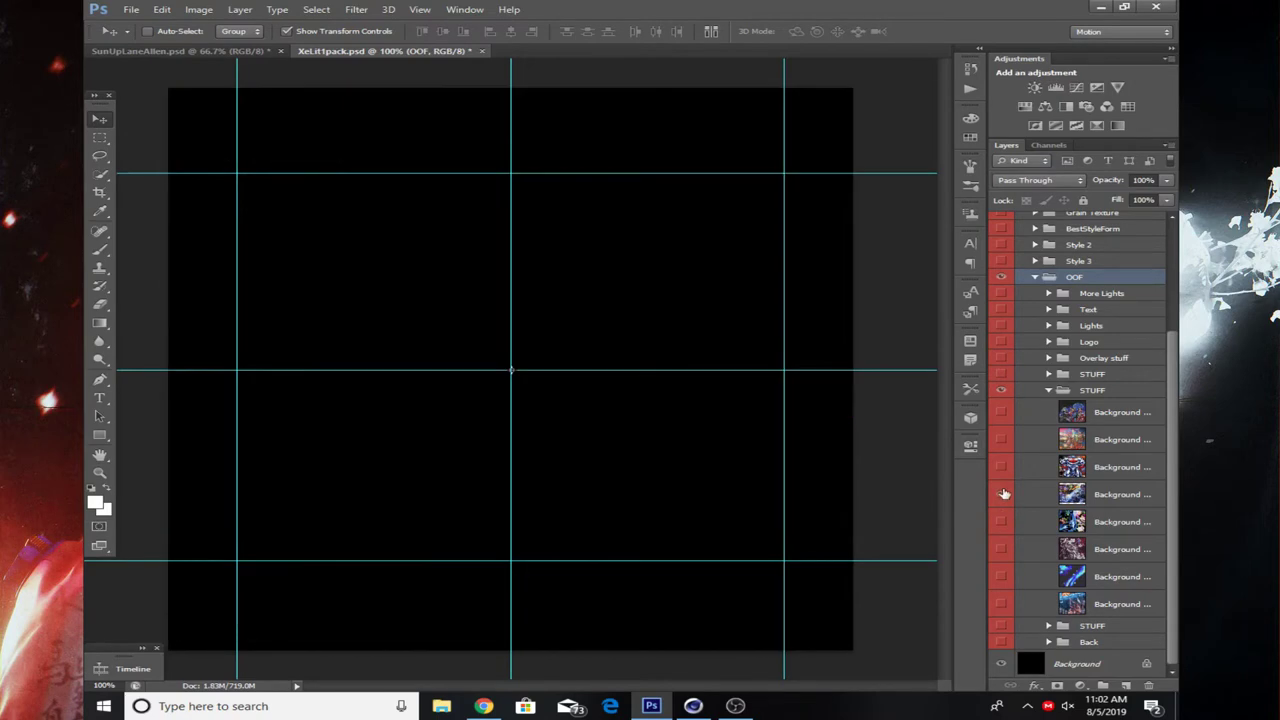
- Toggle one more comic image and the blue image, then collapse the second STUFF group
left_click(1001, 494)
left_click(1001, 494)
left_click(1001, 604)
left_click(1001, 604)
left_click(1047, 390)
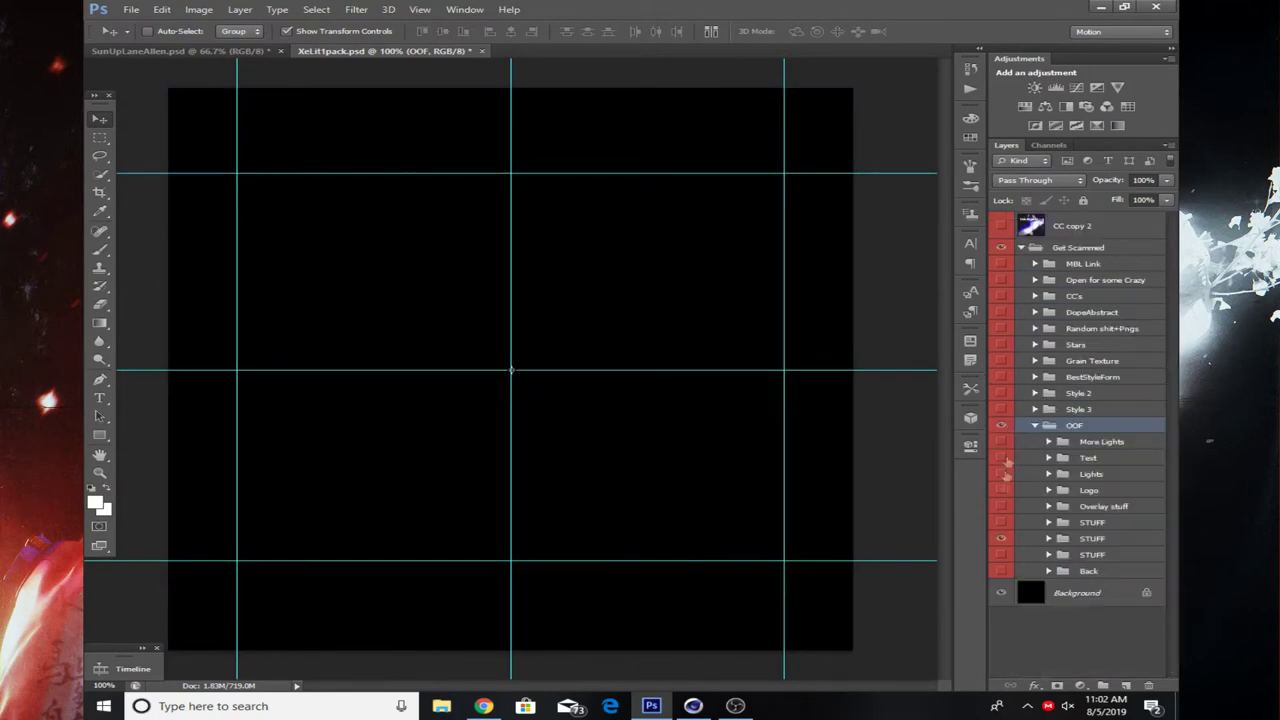
- Expand the third STUFF group and toggle the collage and red sunset images twice each
left_click(1049, 554)
left_click(1001, 578)
left_click(1001, 412)
left_click(1001, 439)
left_click(1001, 439)
left_click(1004, 494)
left_click(1004, 494)
left_click(1001, 439)
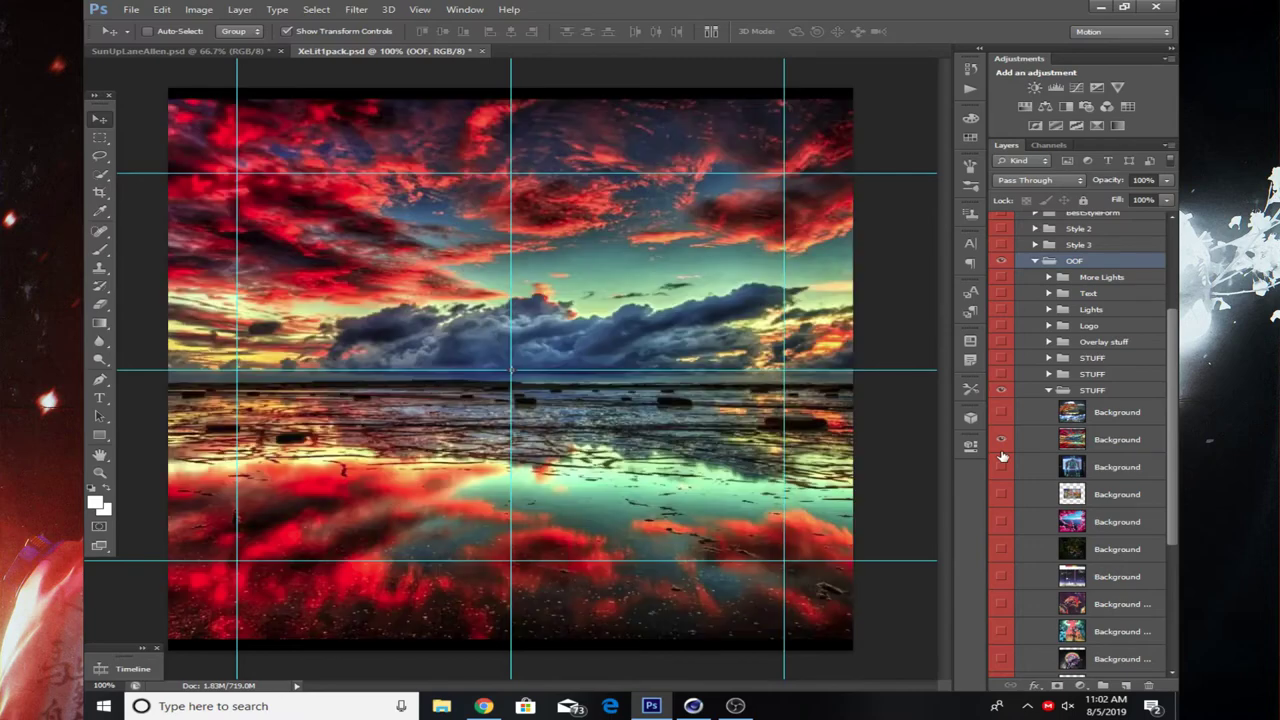
left_click(1001, 439)
- Preview the blue human-body HUD, palm and spectrum diagram images, then collapse the group
left_click(1001, 467)
left_click(1001, 467)
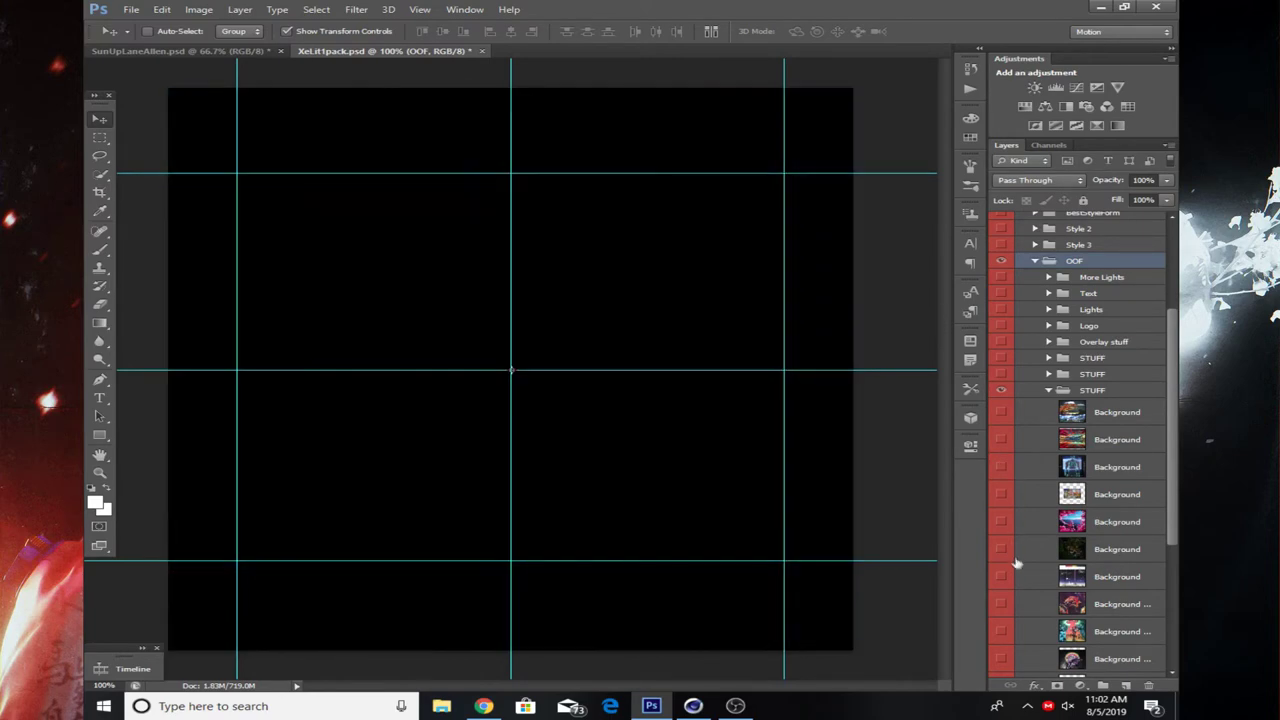
left_click(1014, 551)
left_click(1001, 549)
left_click(1001, 577)
left_click(1001, 549)
left_click(1002, 577)
left_click(1049, 391)
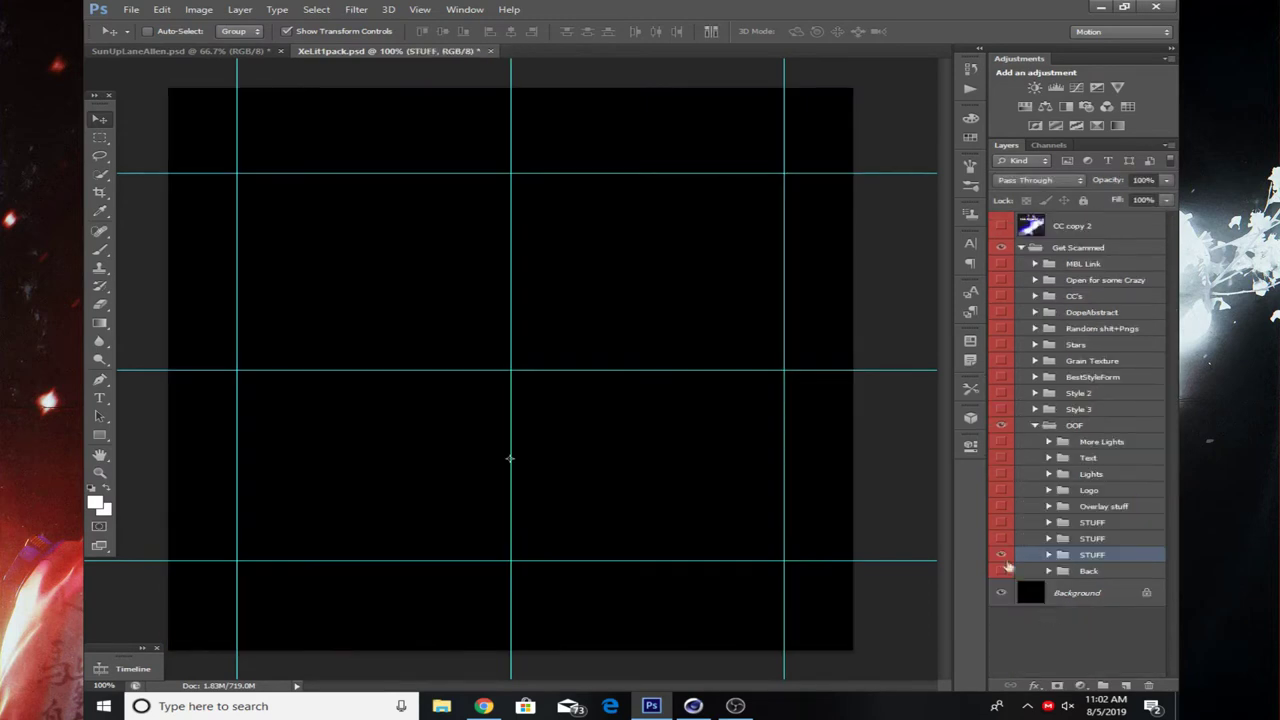
- Expand the Back group and preview its light streak, red streak, blue dotted and gradient layers
left_click(1060, 571)
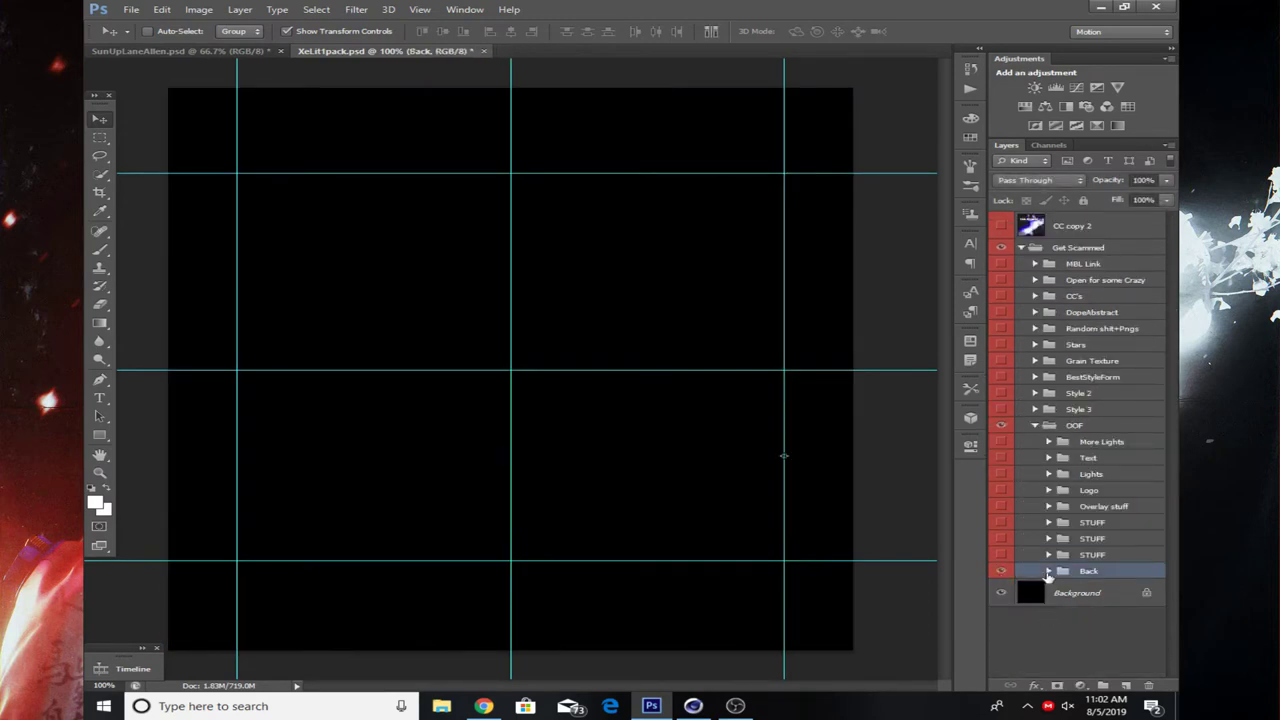
left_click(1049, 571)
left_click(1002, 553)
left_click(1002, 553)
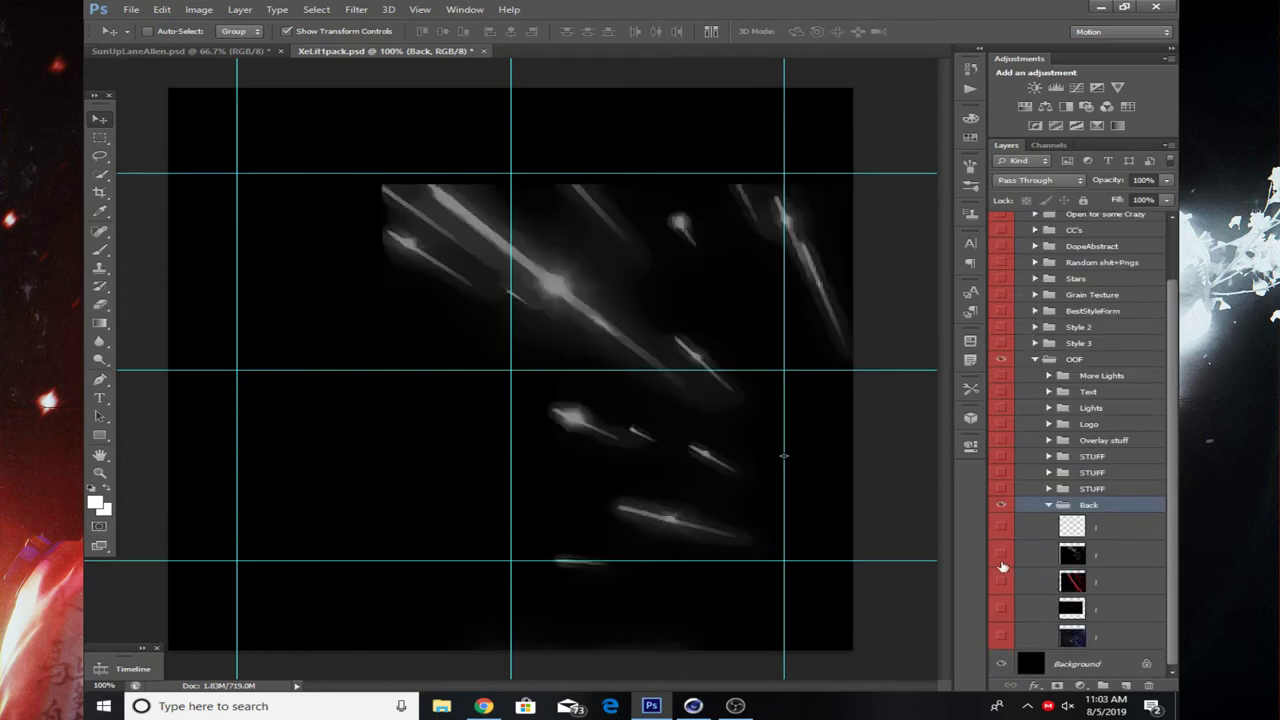
left_click(1002, 581)
left_click(1002, 581)
left_click(1002, 636)
left_click(1002, 636)
left_click(1001, 525)
left_click(1001, 525)
- Collapse and hide the Back and OOF groups, then collapse Get Scammed
left_click(1049, 505)
left_click(1001, 570)
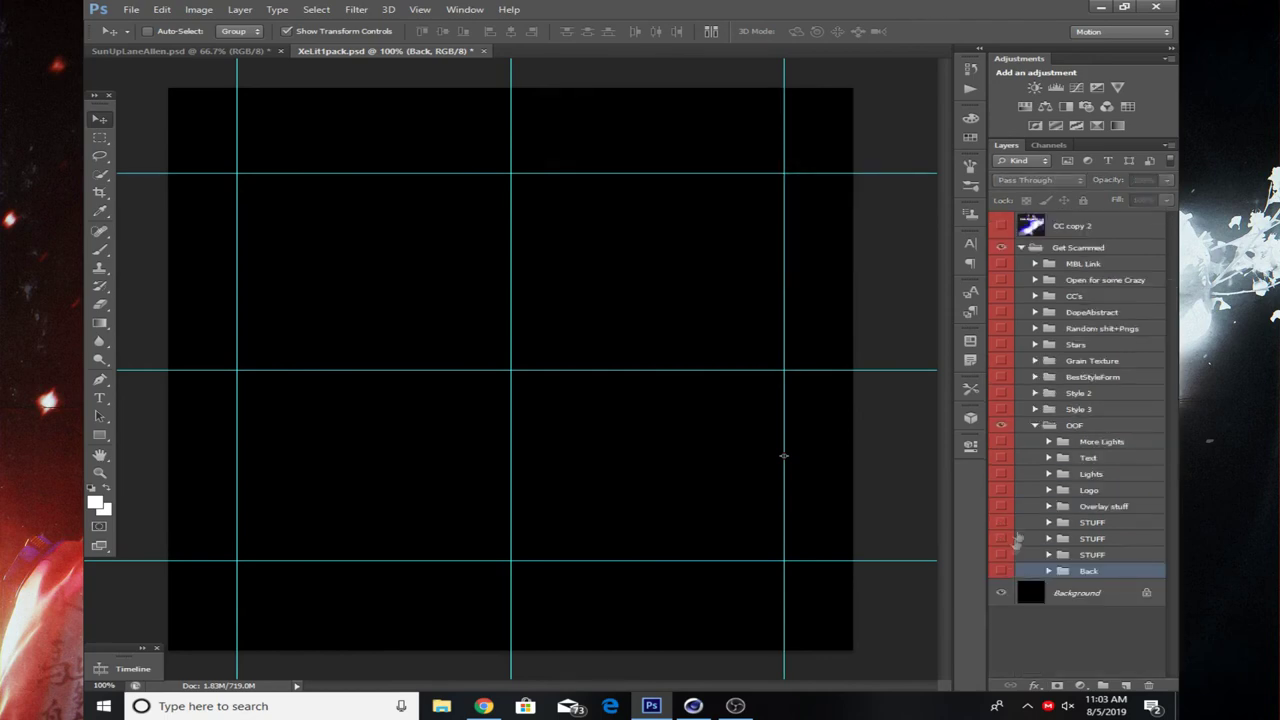
left_click(1034, 426)
left_click(1001, 426)
left_click(1021, 247)
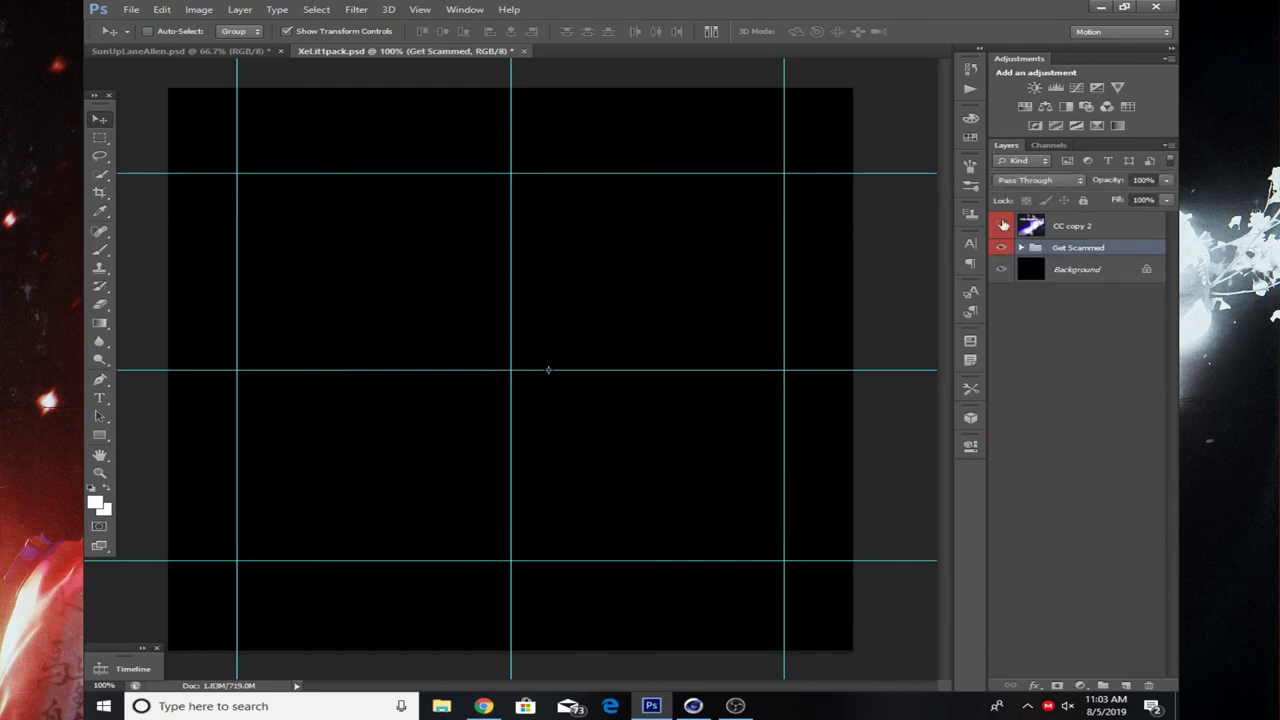